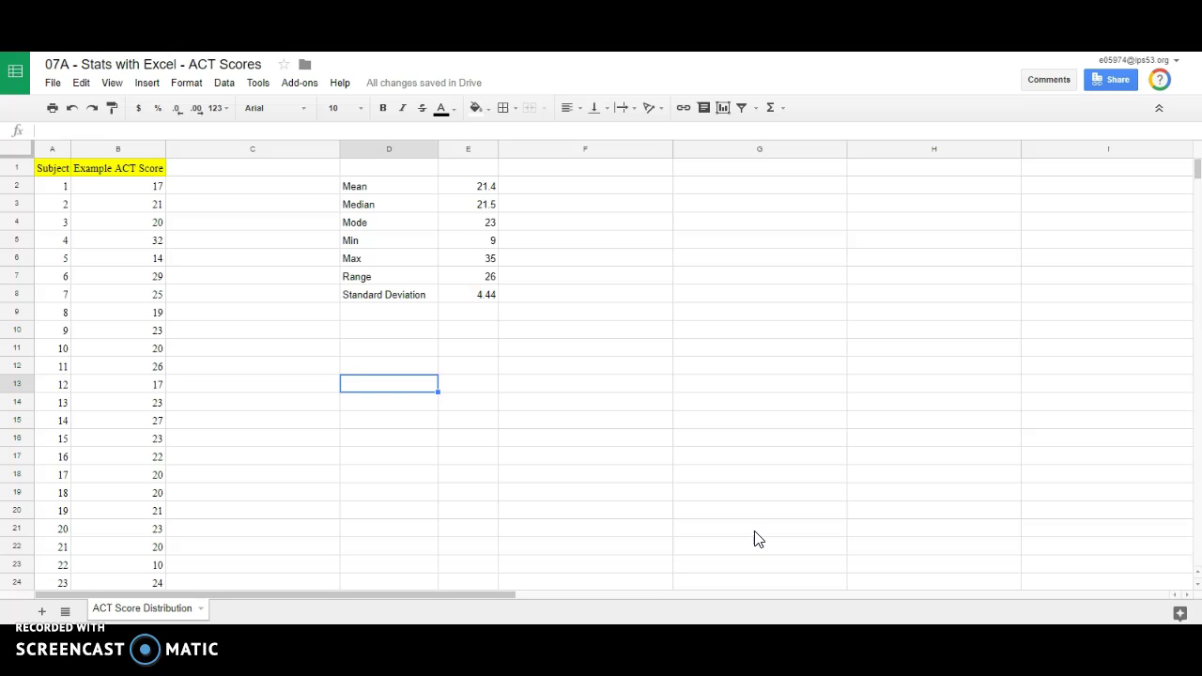
- Display the formulas instead of results and fit the width of column E to its contents
key("ctrl+grave")
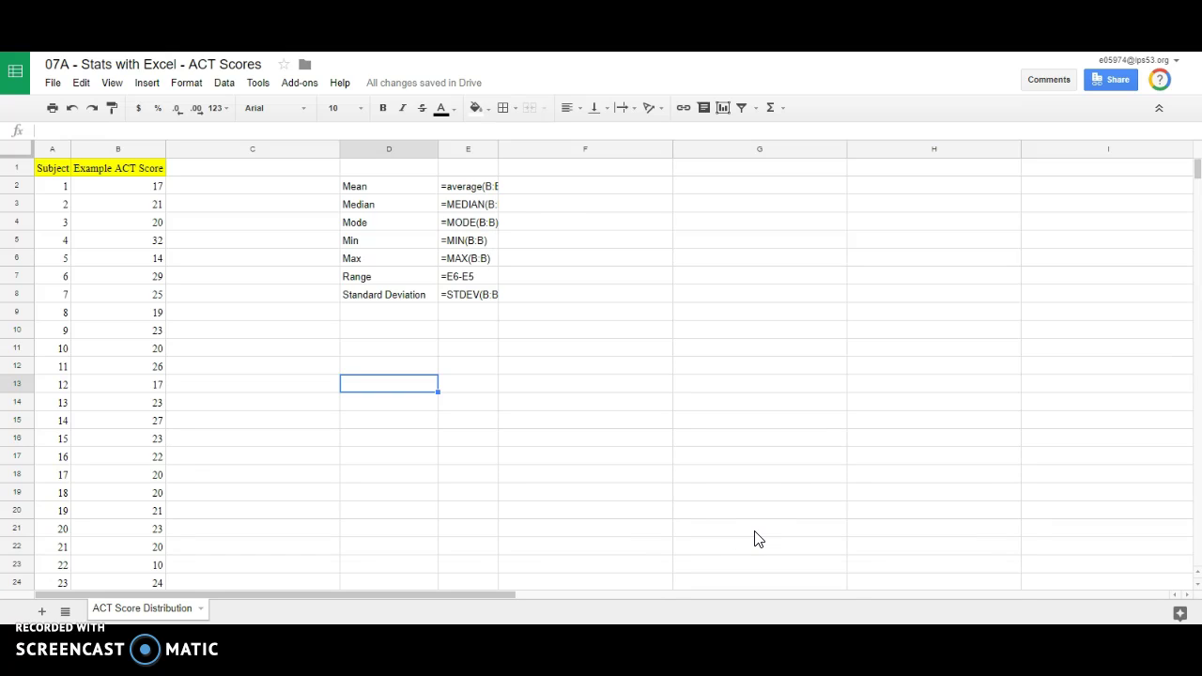
double_click(496, 150)
key("ctrl+grave")
key("ctrl+grave")
key("ctrl+grave")
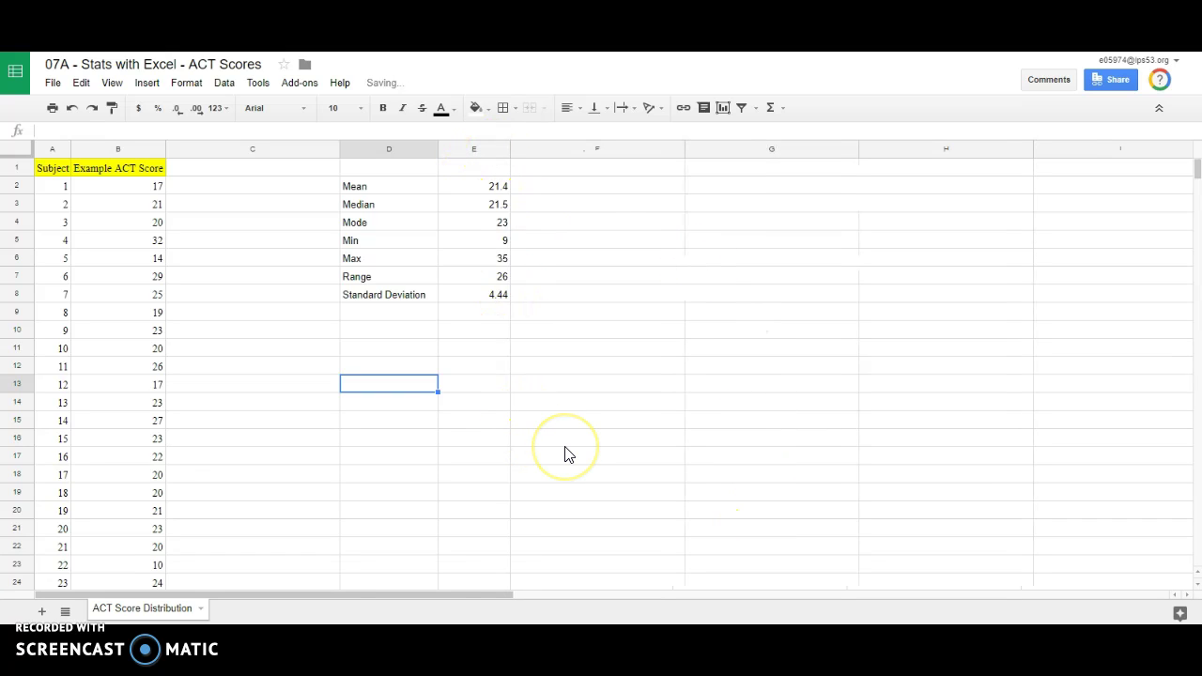
key("ctrl+grave")
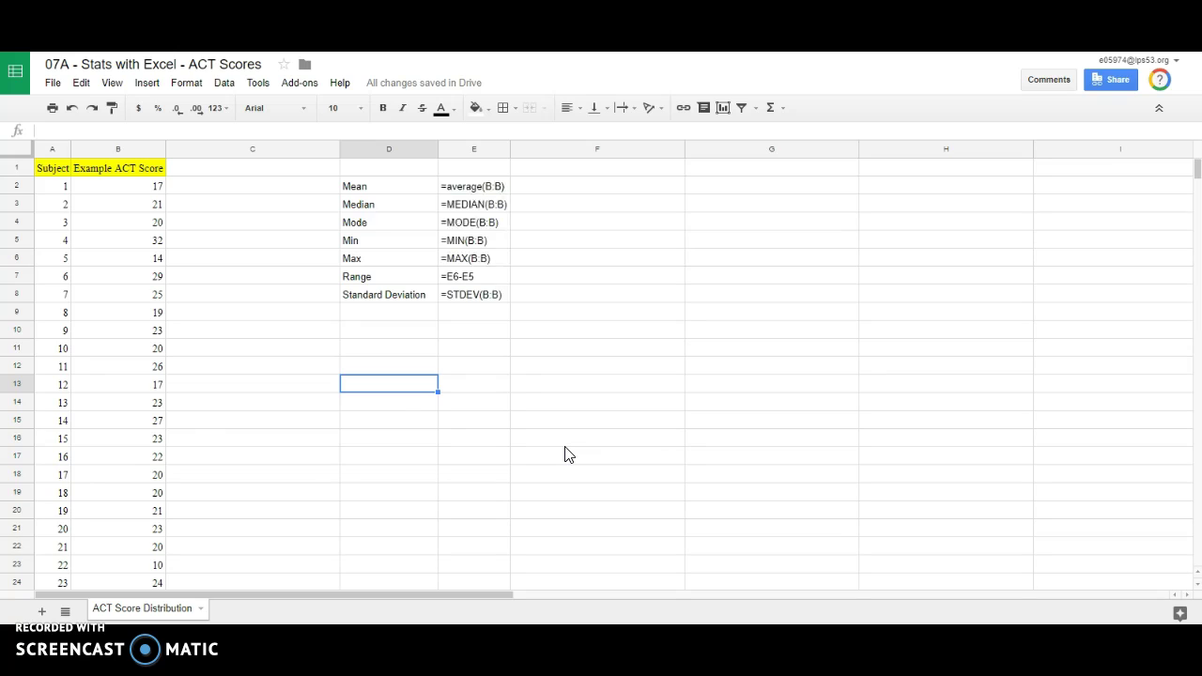
- Compare the formulas with the calculated values for the statistics in column E, and check the available option for showing formulas
key("ctrl+grave")
key("ctrl+grave")
key("ctrl+grave")
key("ctrl+grave")
key("ctrl+grave")
key("ctrl+grave")
key("ctrl+grave")
key("ctrl+grave")
key("ctrl+grave")
key("ctrl+grave")
key("ctrl+grave")
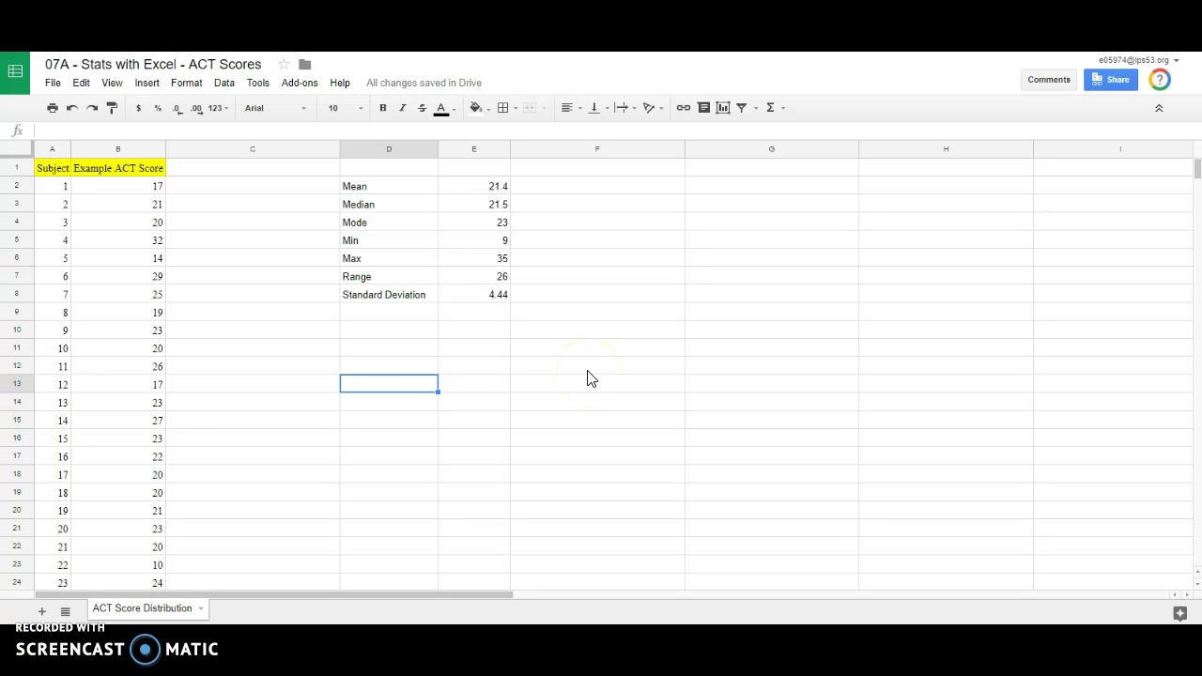
key("ctrl+grave")
key("ctrl+grave")
key("ctrl+grave")
key("ctrl+grave")
key("ctrl+grave")
key("ctrl+grave")
key("ctrl+grave")
key("ctrl+grave")
key("ctrl+grave")
key("ctrl+grave")
left_click(112, 83)
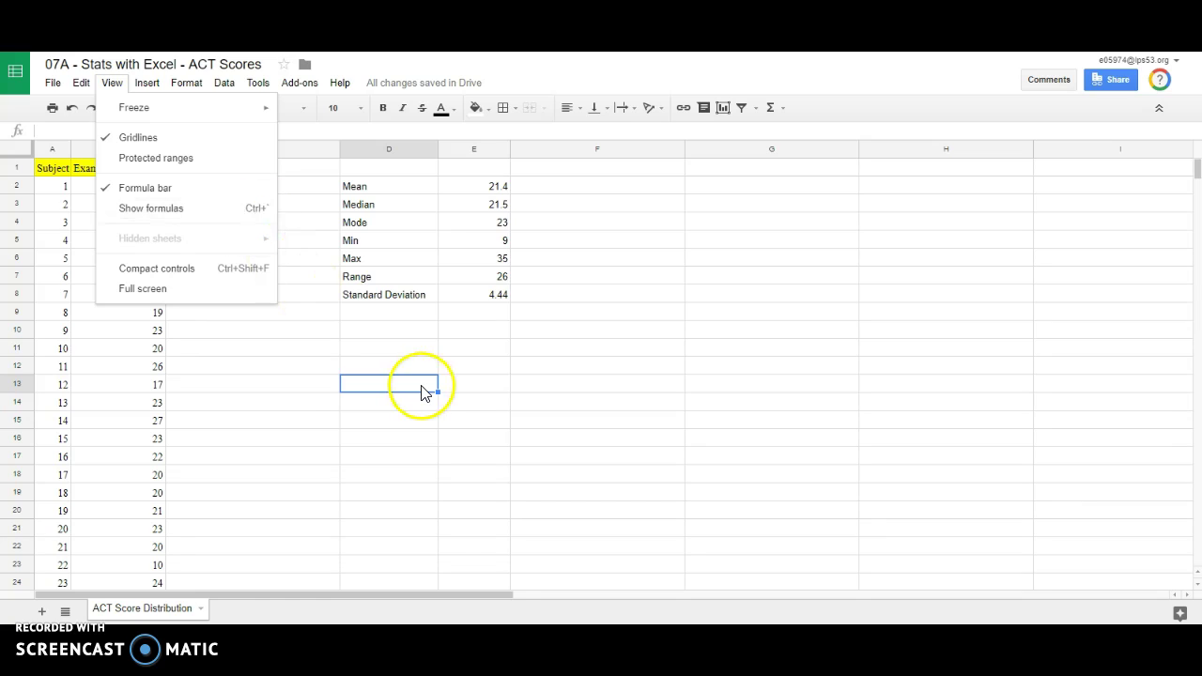
left_click(422, 392)
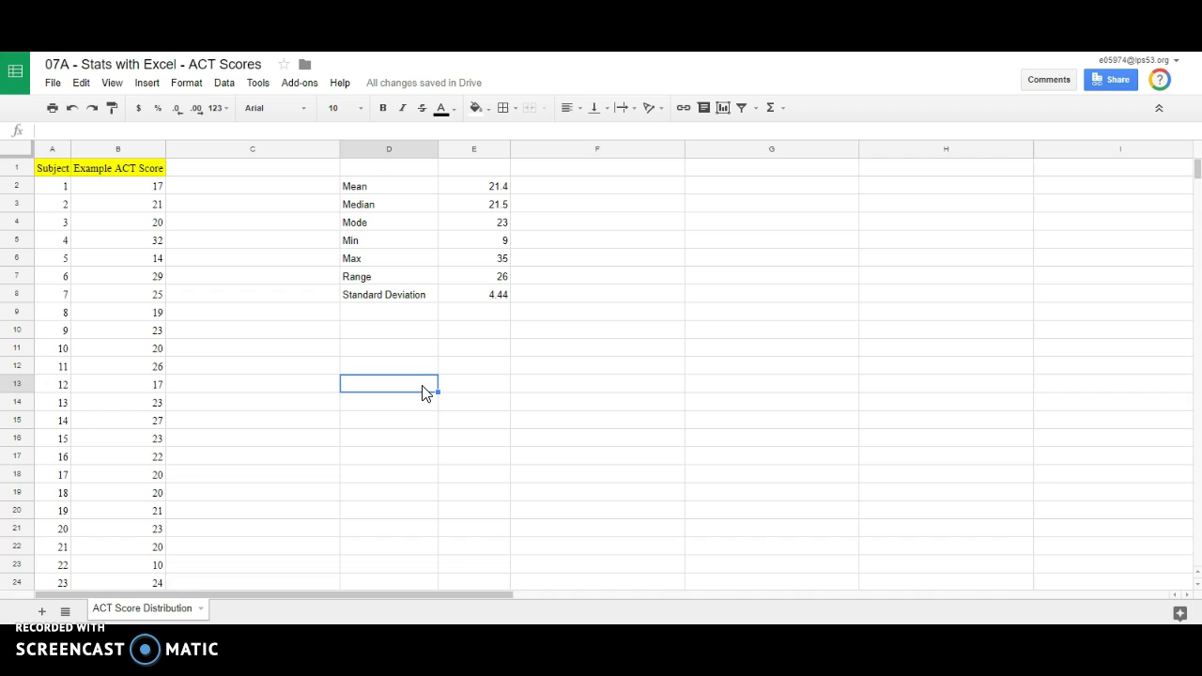
- Insert a histogram of the whole Example ACT Score column and move it further right and slightly up on the sheet
left_click(139, 145)
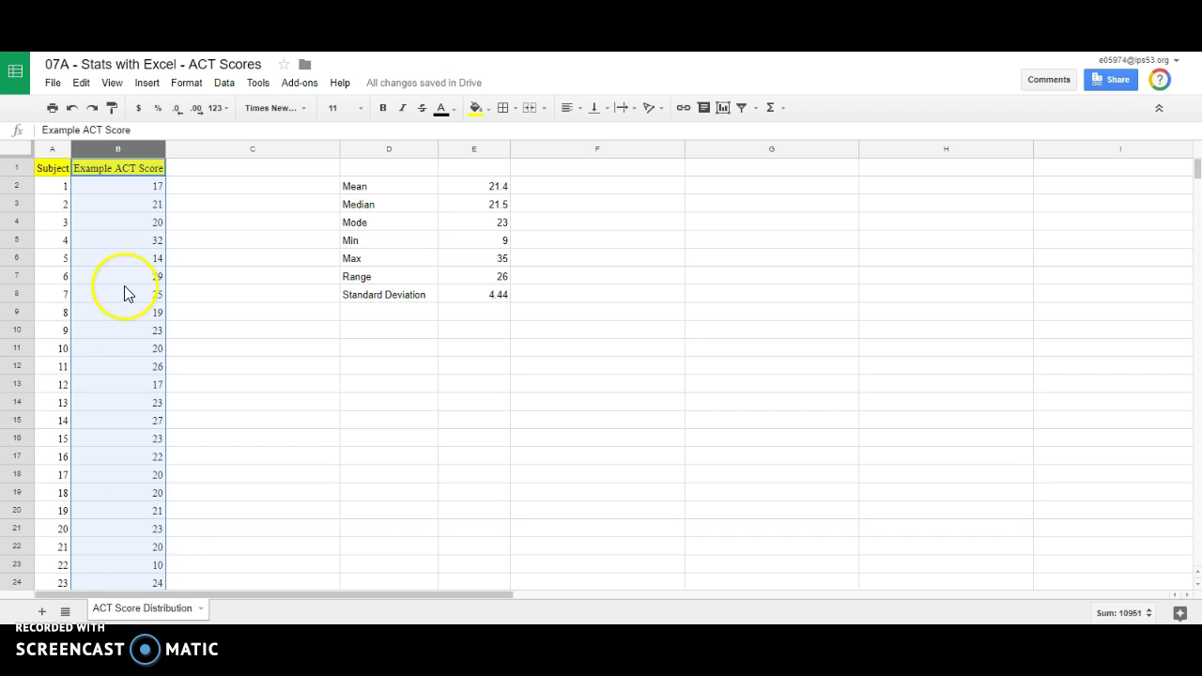
left_click(149, 83)
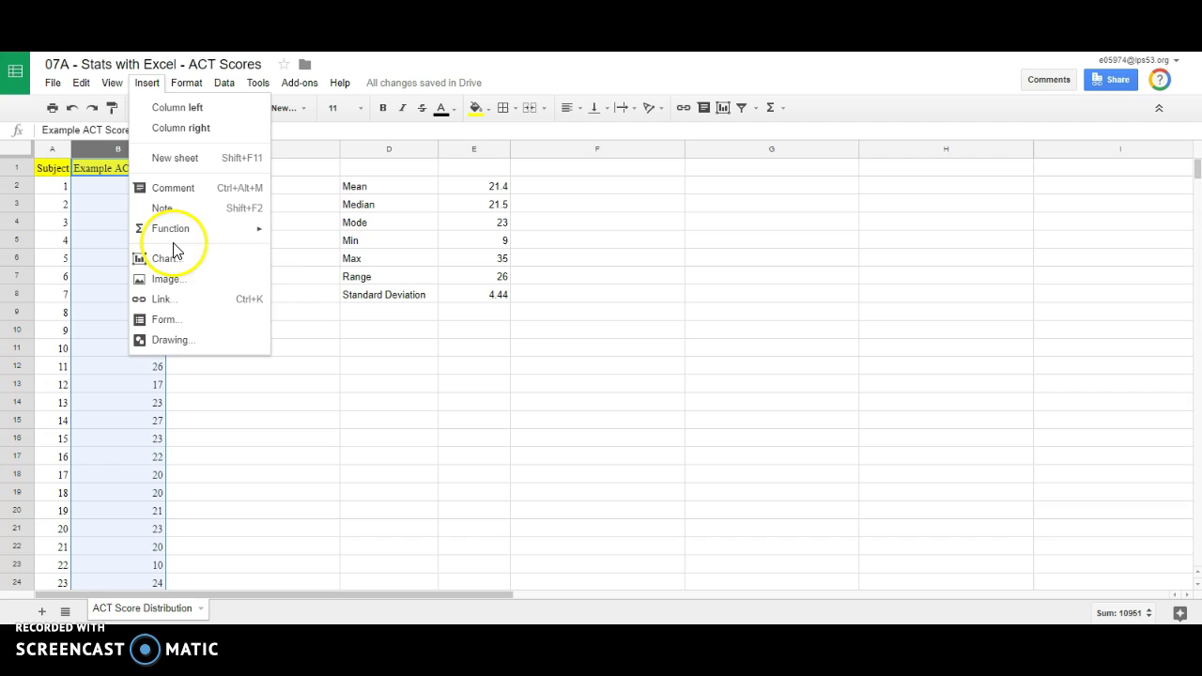
left_click(166, 260)
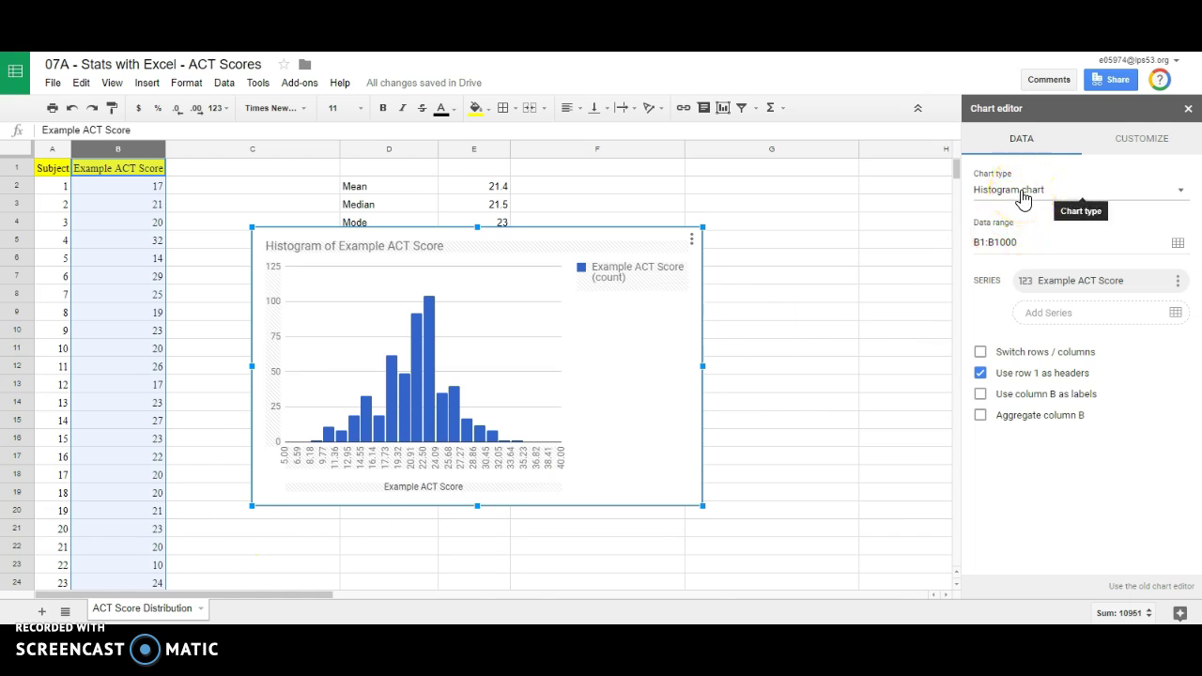
left_click_drag(566, 236, 733, 201)
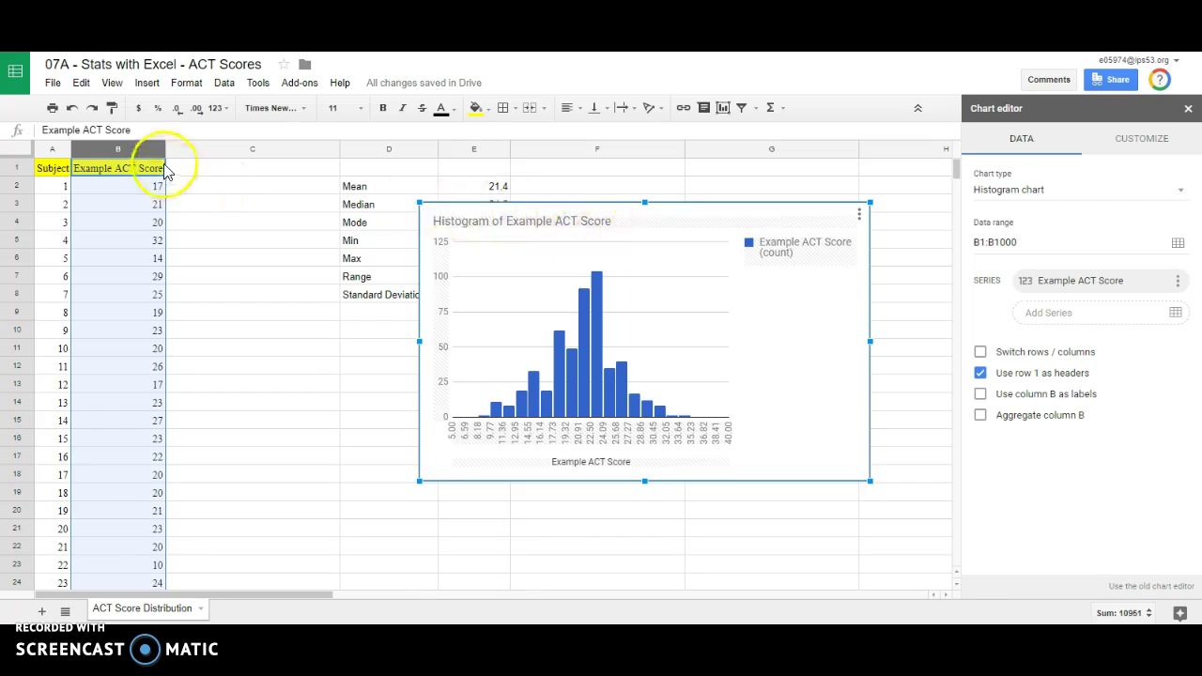
- Shorten the header in cell B1 to "ACT Score"
left_click(119, 174)
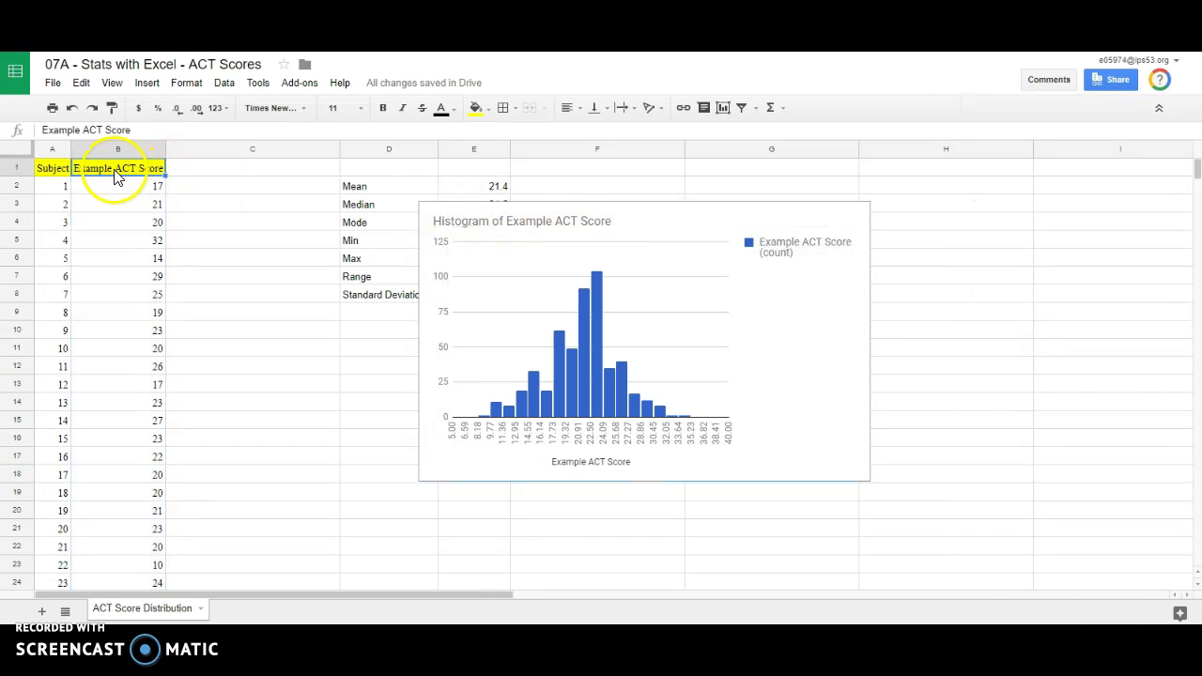
double_click(119, 174)
left_click_drag(115, 171, 43, 185)
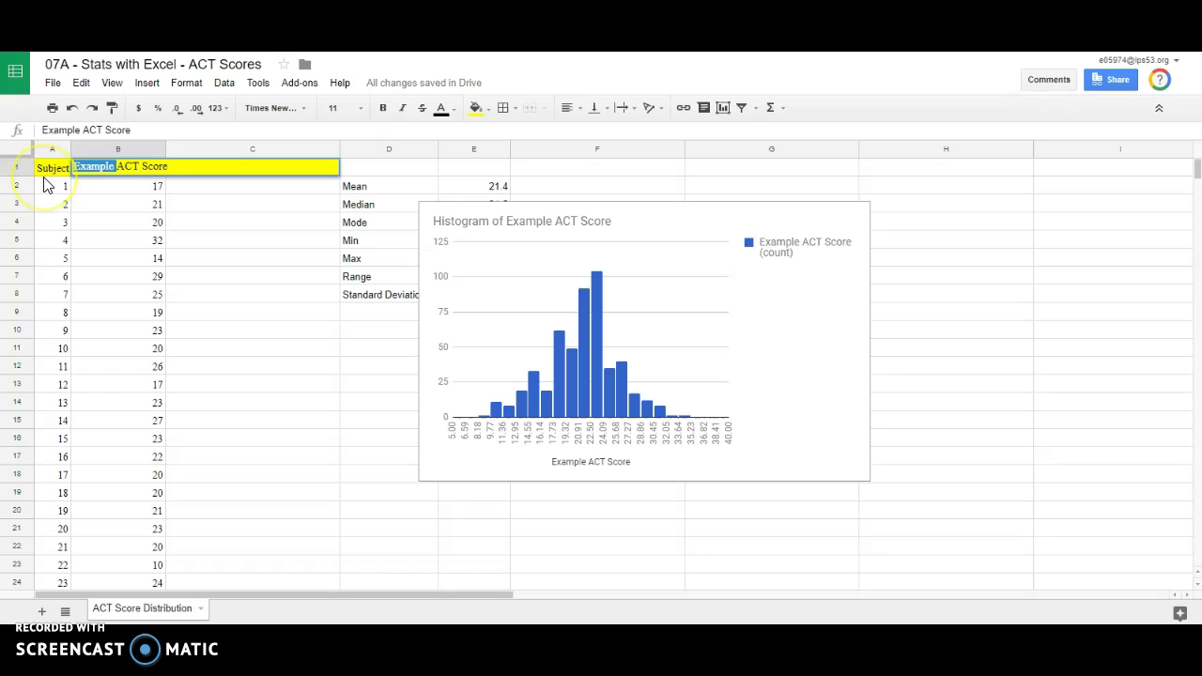
key("BackSpace")
key("Return")
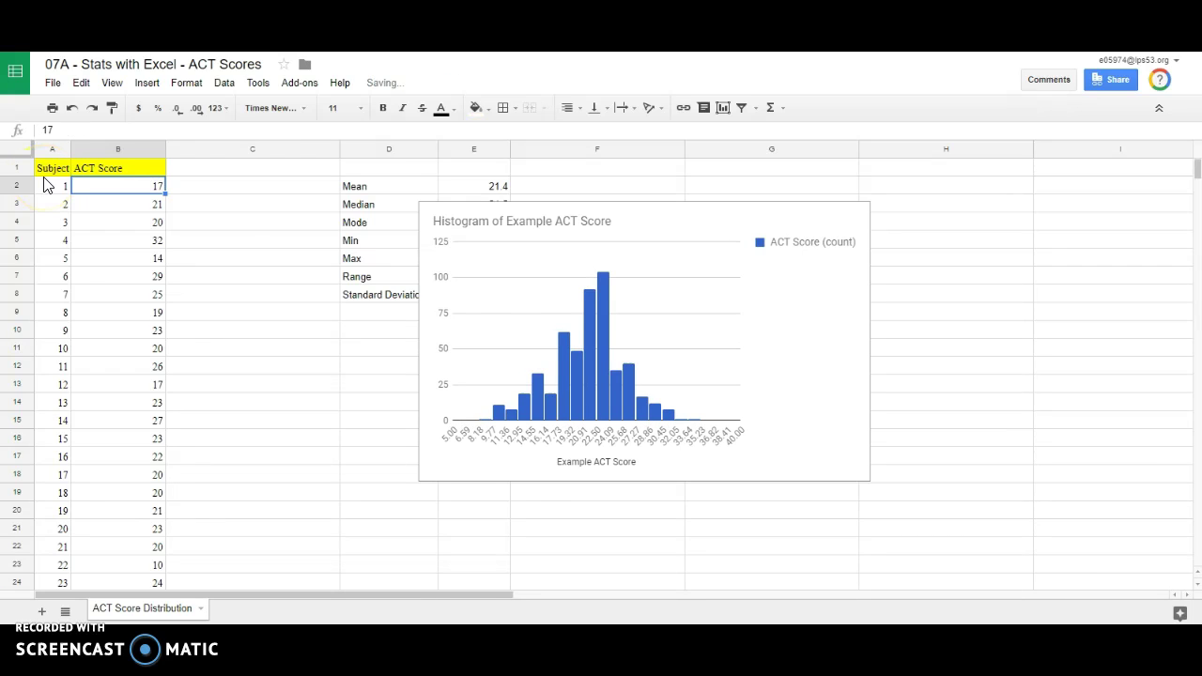
- Change the histogram's chart title to "ACT Score Distribution"
double_click(557, 225)
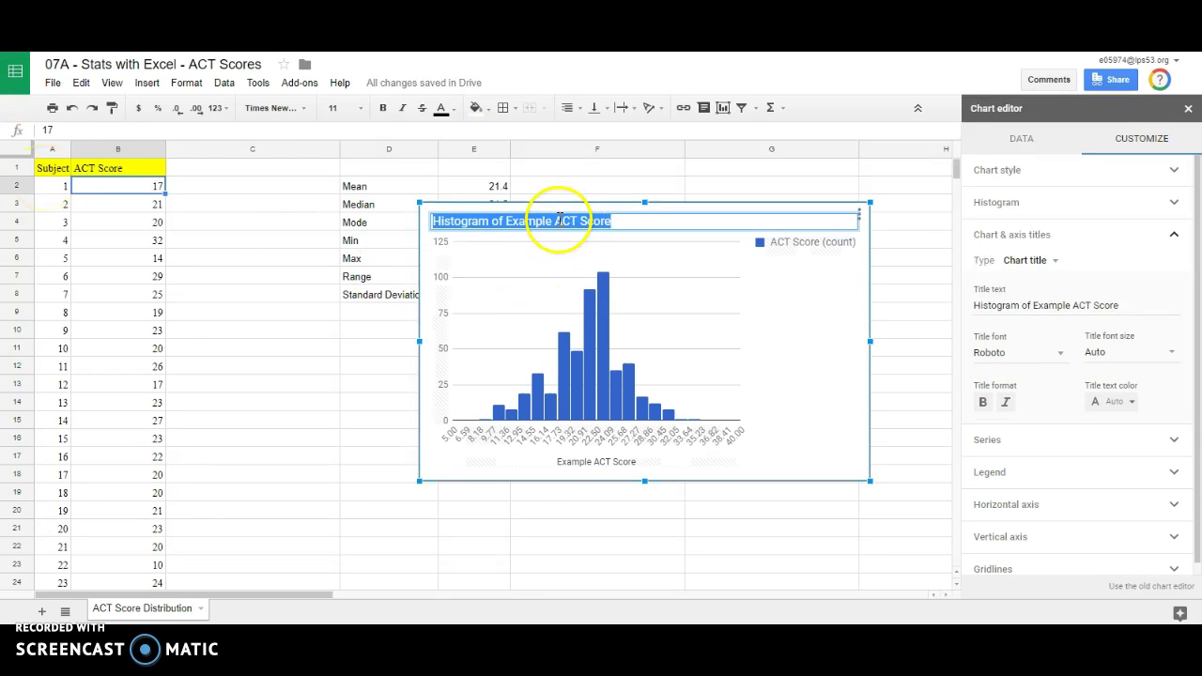
left_click_drag(552, 221, 476, 225)
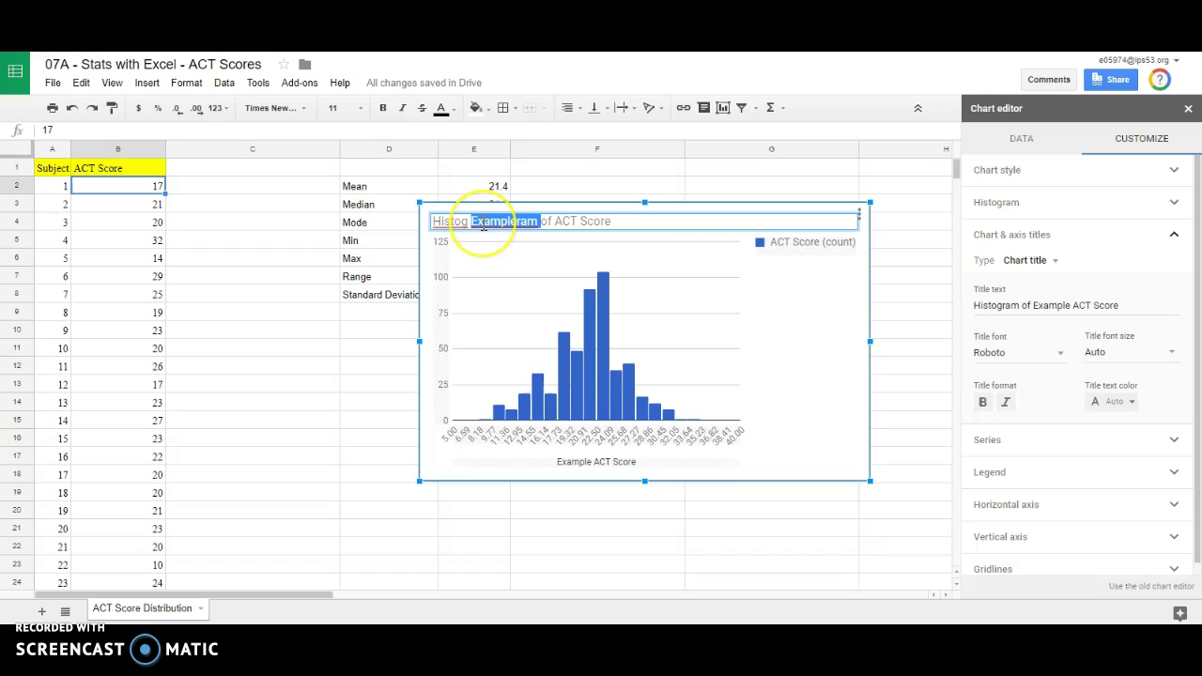
key("BackSpace")
key("BackSpace")
key("BackSpace")
key("BackSpace")
key("BackSpace")
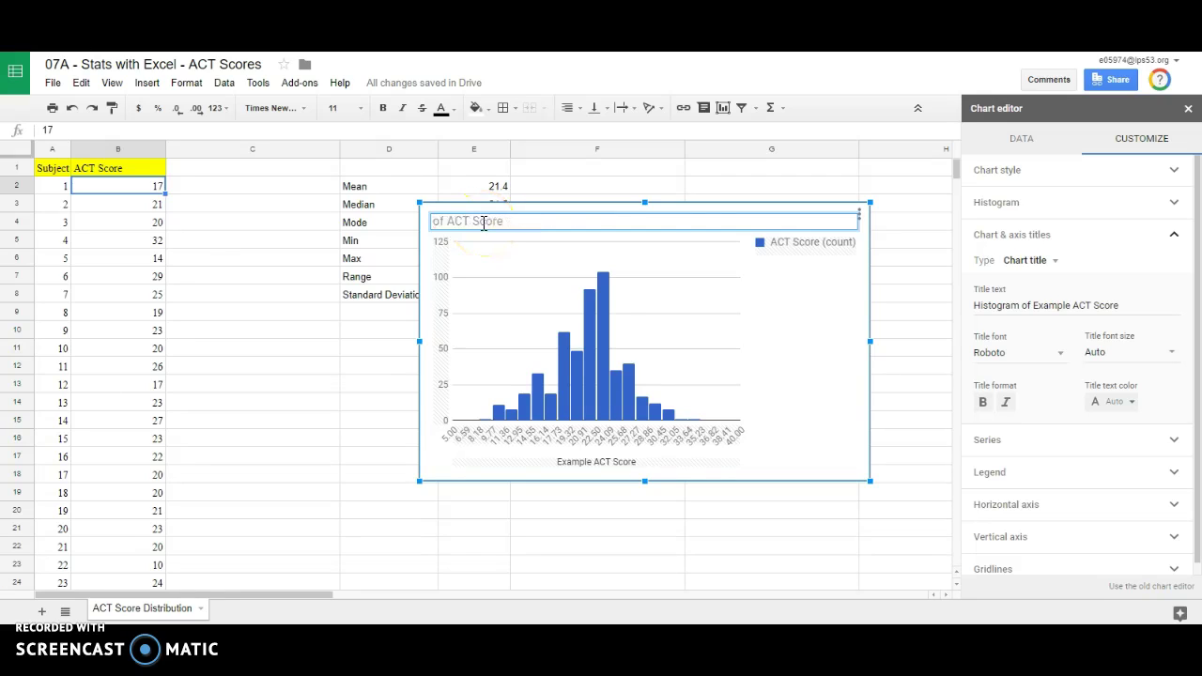
key("Delete")
key("Delete")
key("Delete")
key("Delete")
type("A")
type("s")
key("BackSpace")
type("Distribution")
left_click(497, 232)
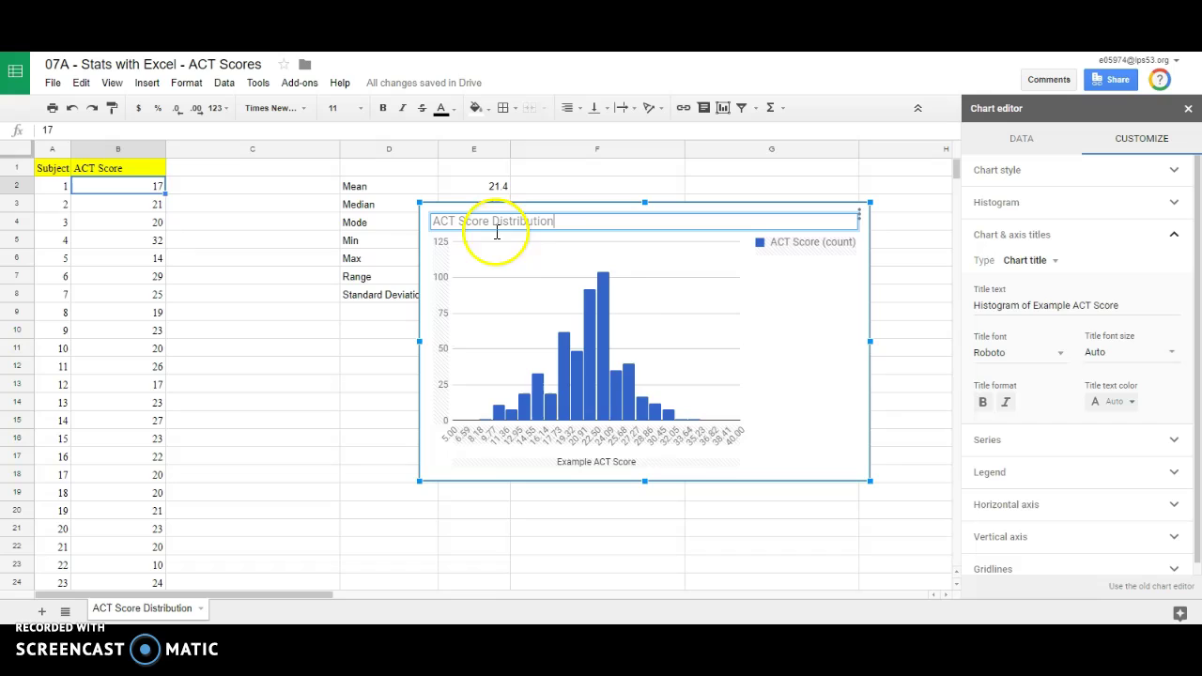
left_click(780, 311)
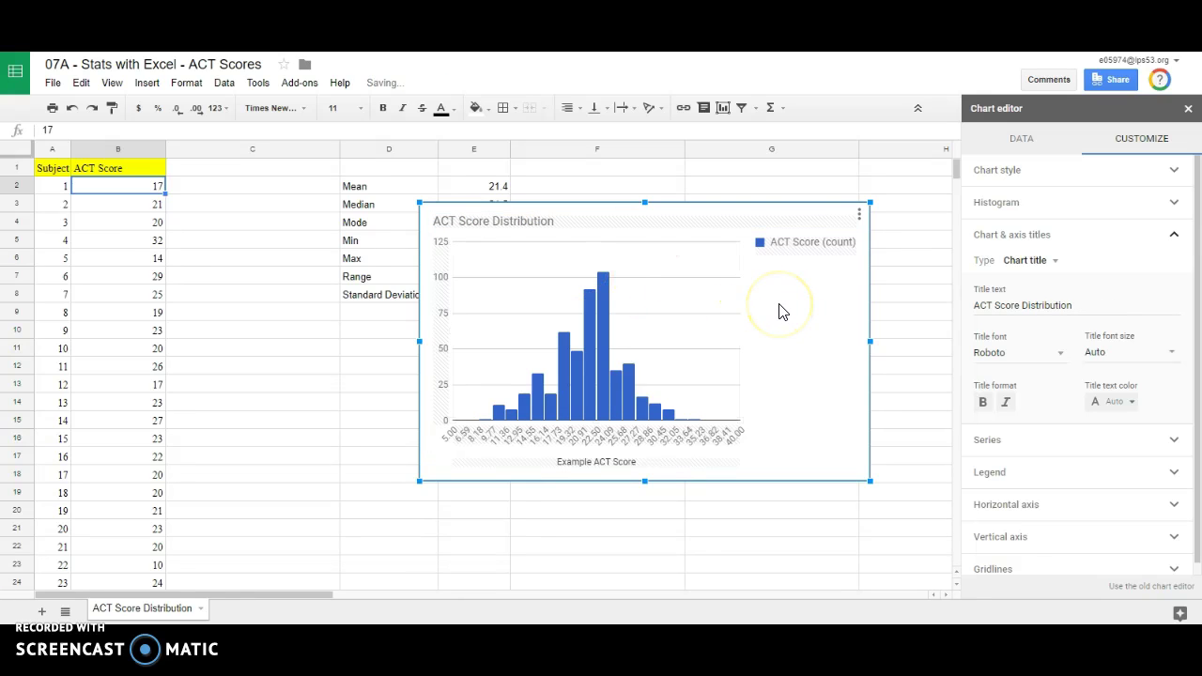
- Remove the histogram's legend by setting its position to None
left_click(797, 246)
left_click(789, 249)
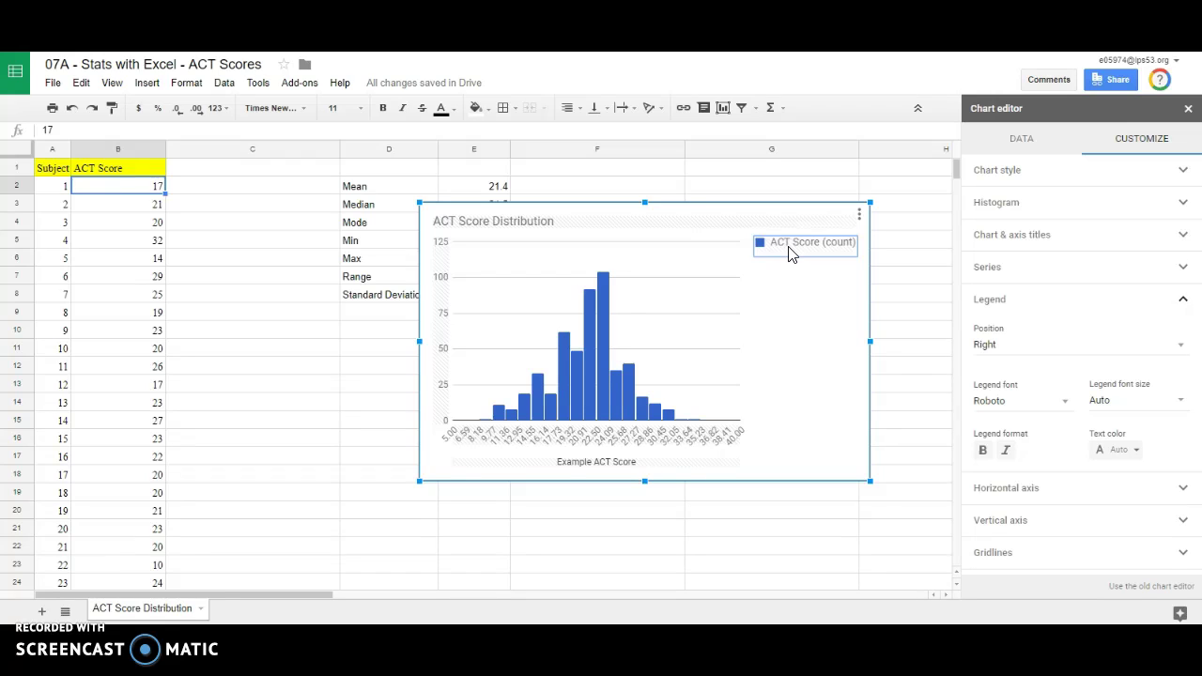
right_click(789, 251)
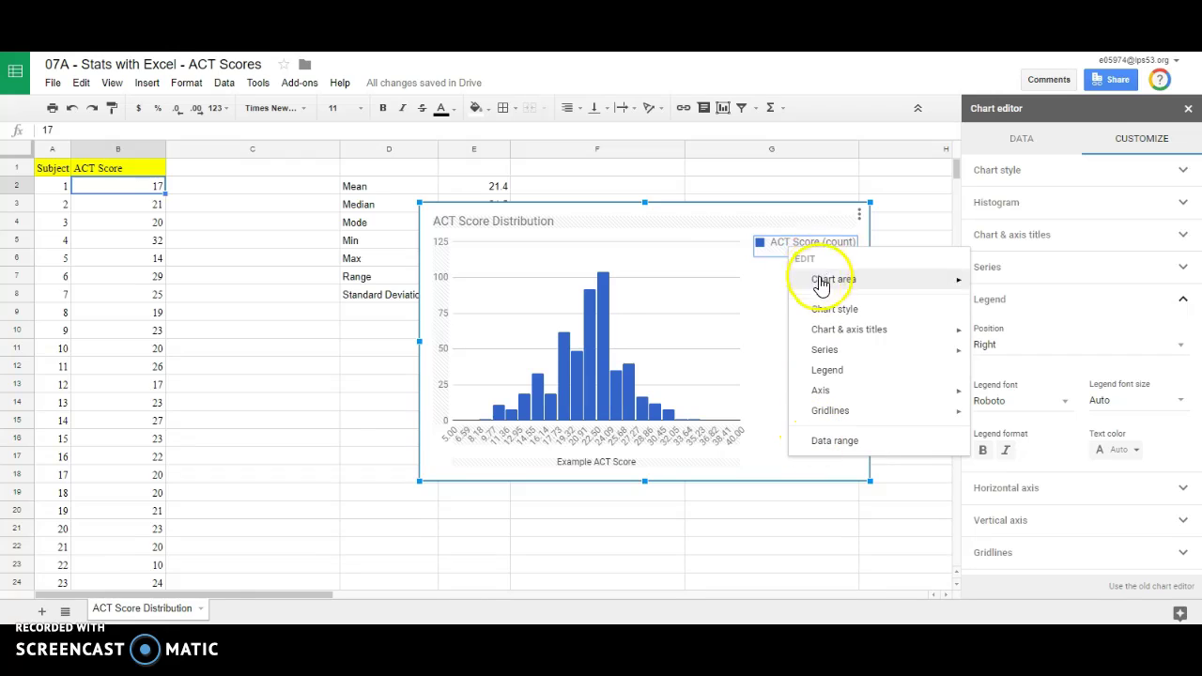
left_click(778, 295)
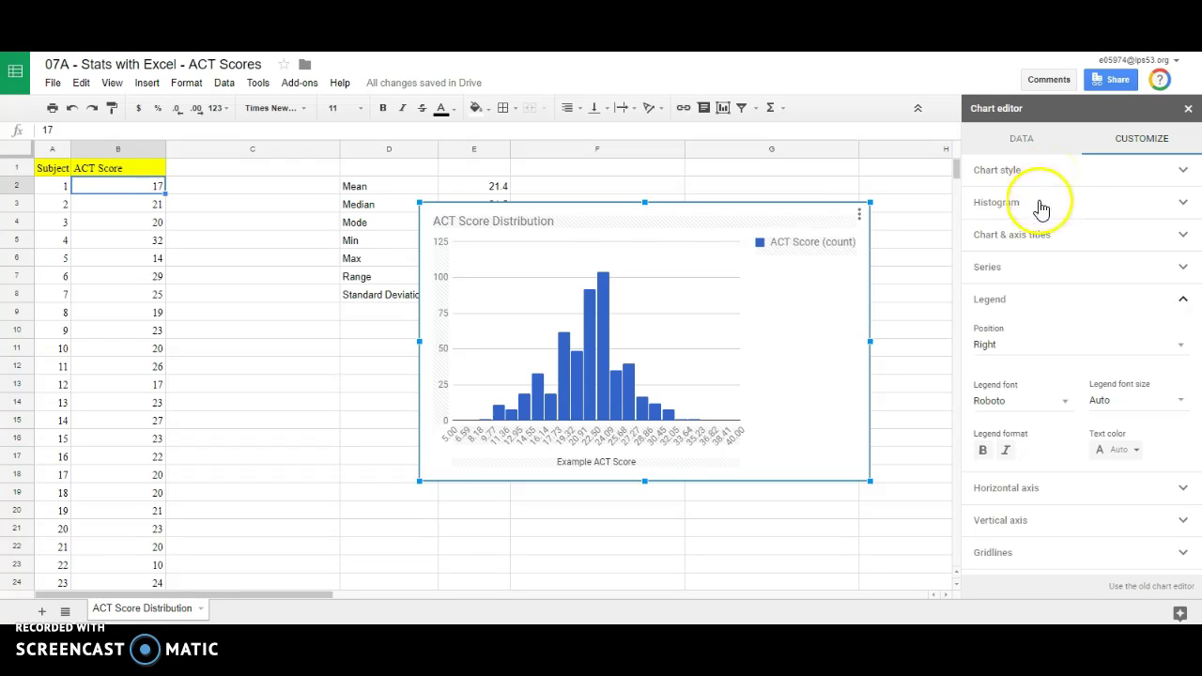
left_click(1028, 237)
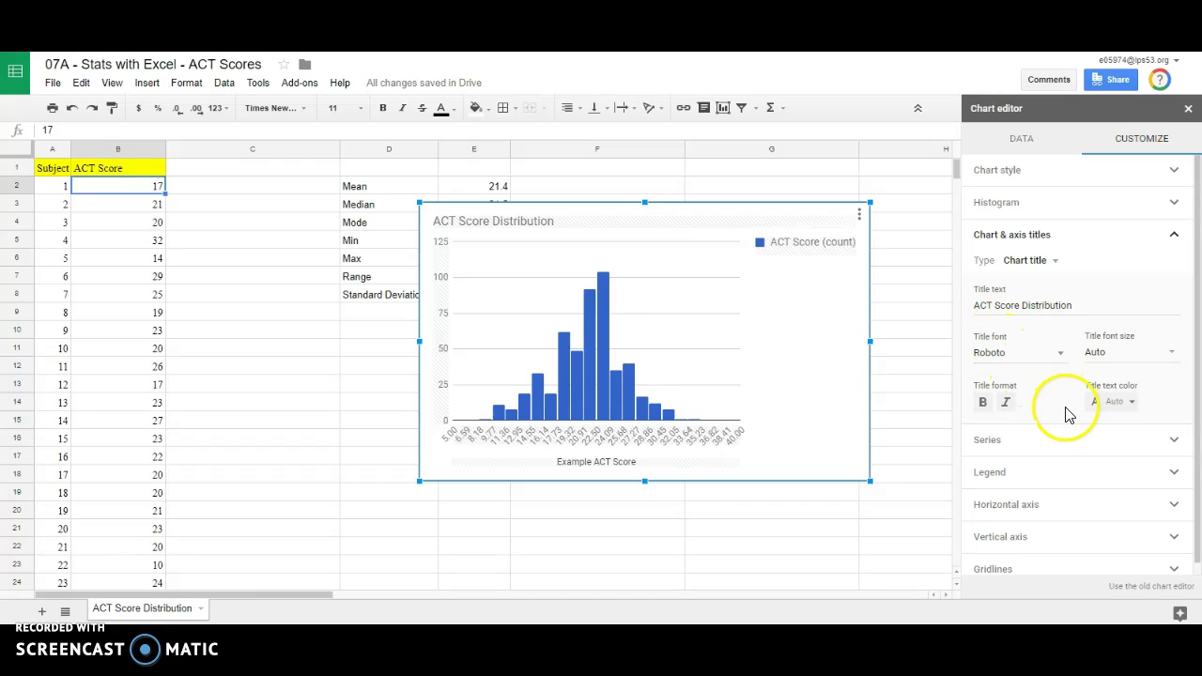
scroll(1014, 418, "down", 1)
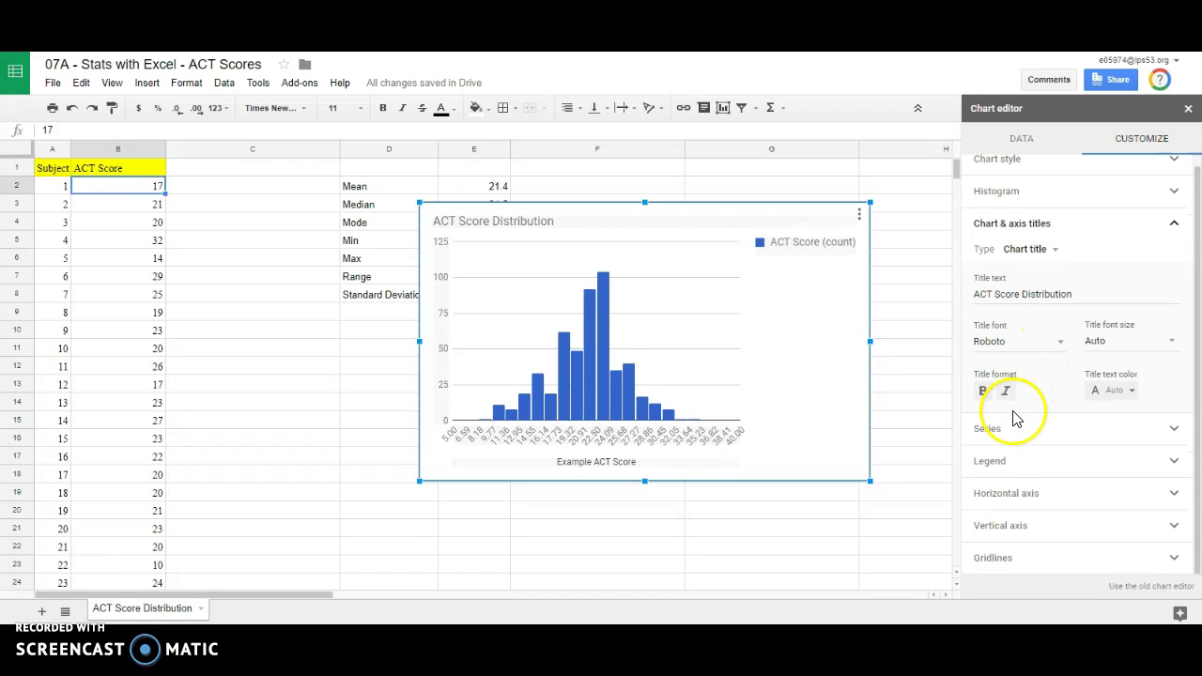
left_click(1023, 461)
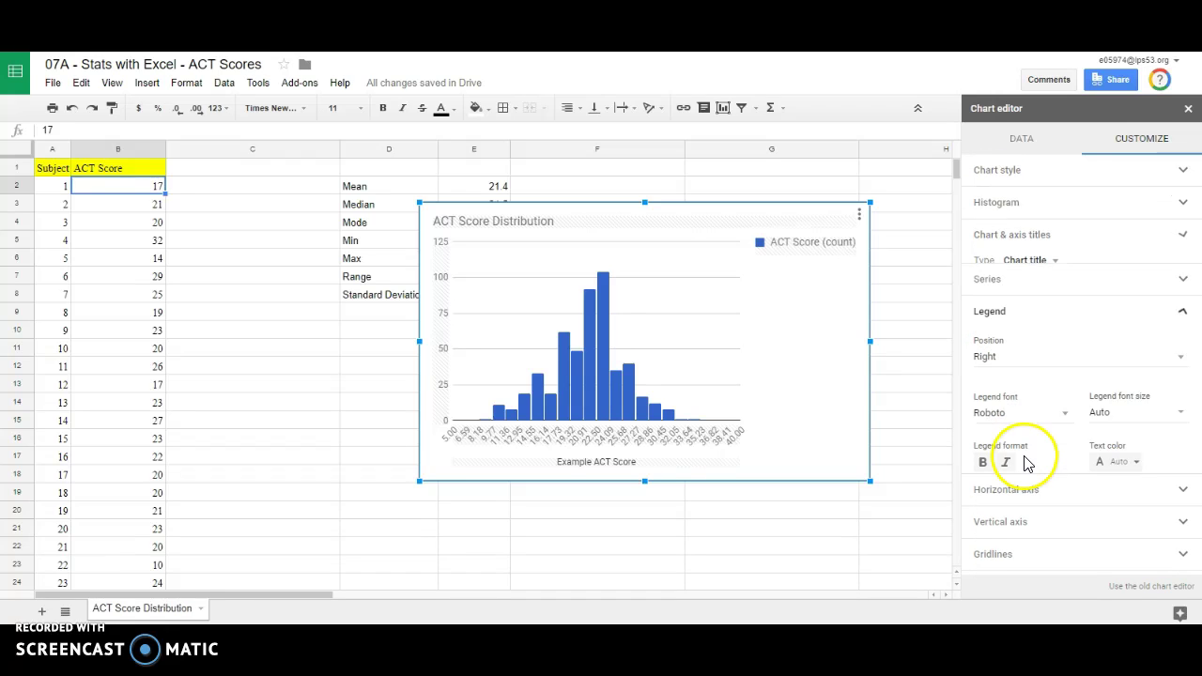
left_click(1128, 353)
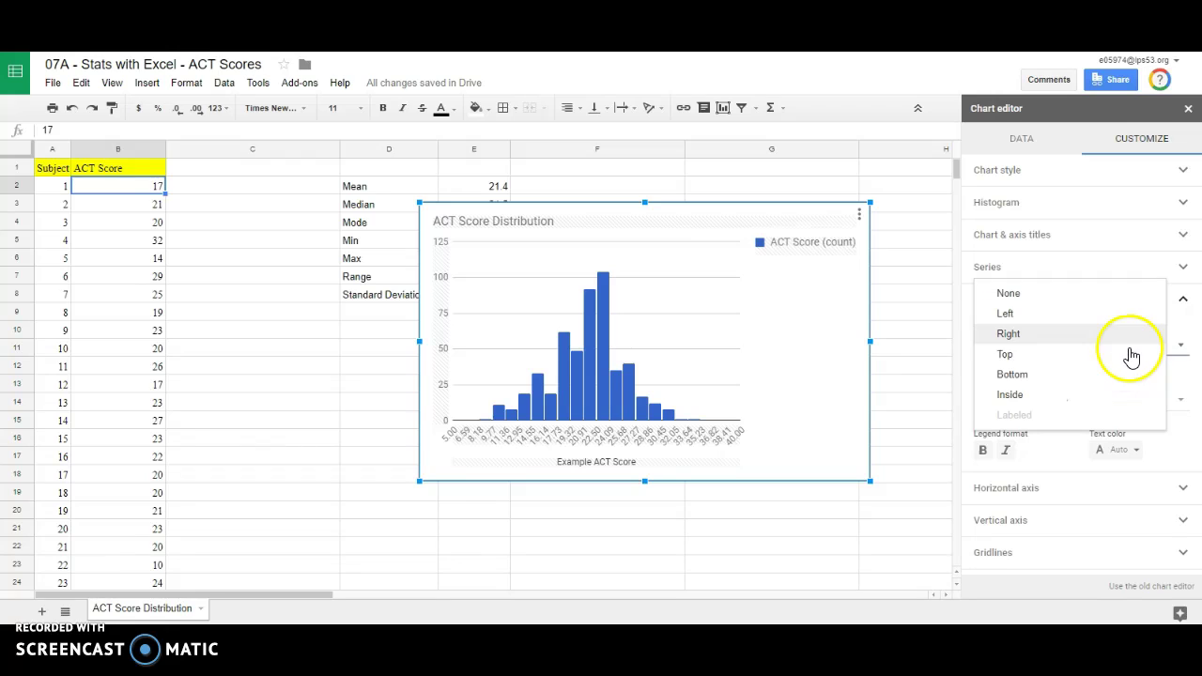
left_click(1012, 293)
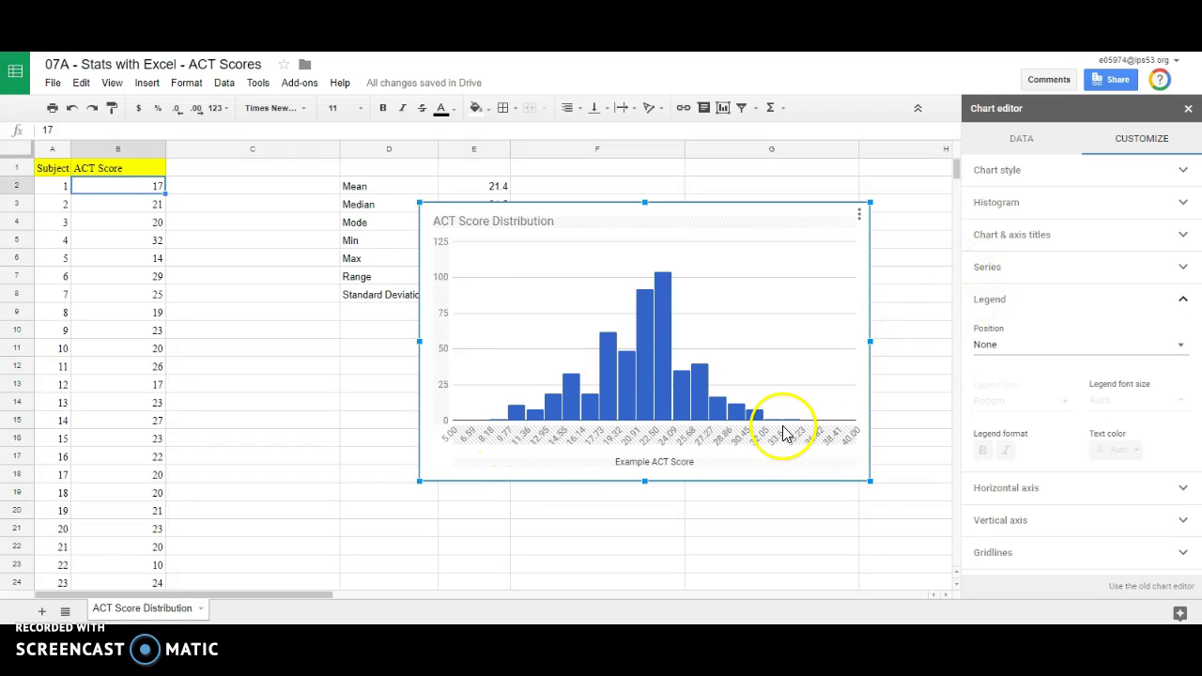
- Inspect the score ranges and counts of individual bars across the ACT Score Distribution histogram
mouse_move(501, 430)
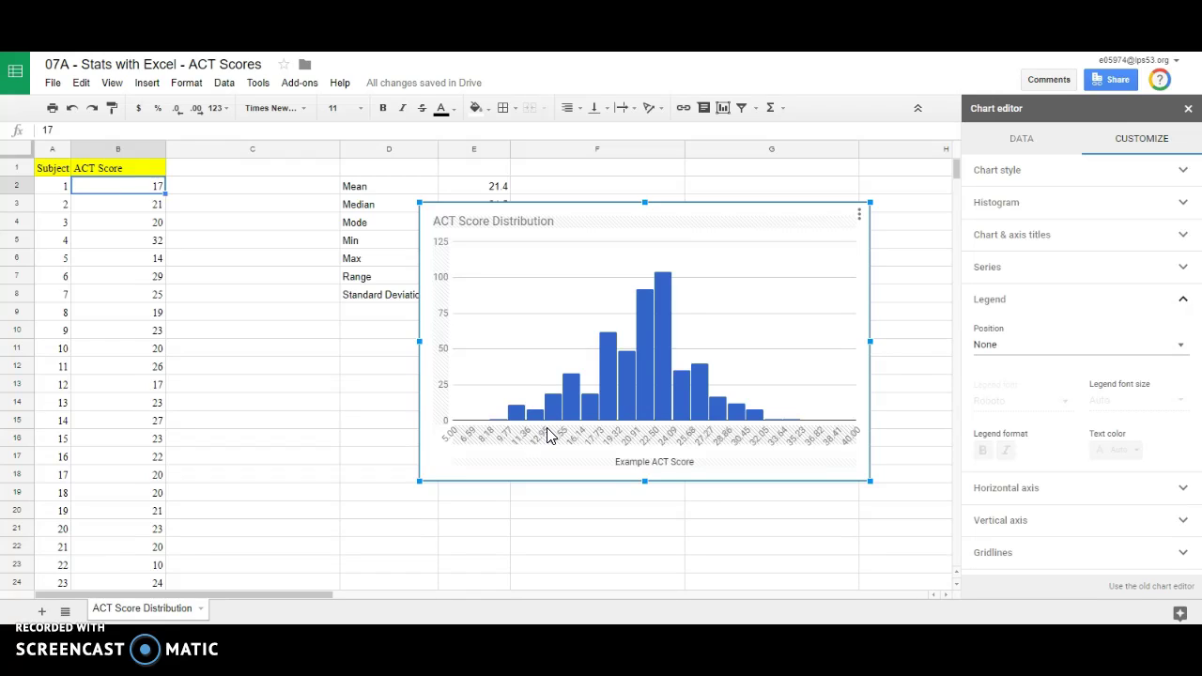
left_click(535, 428)
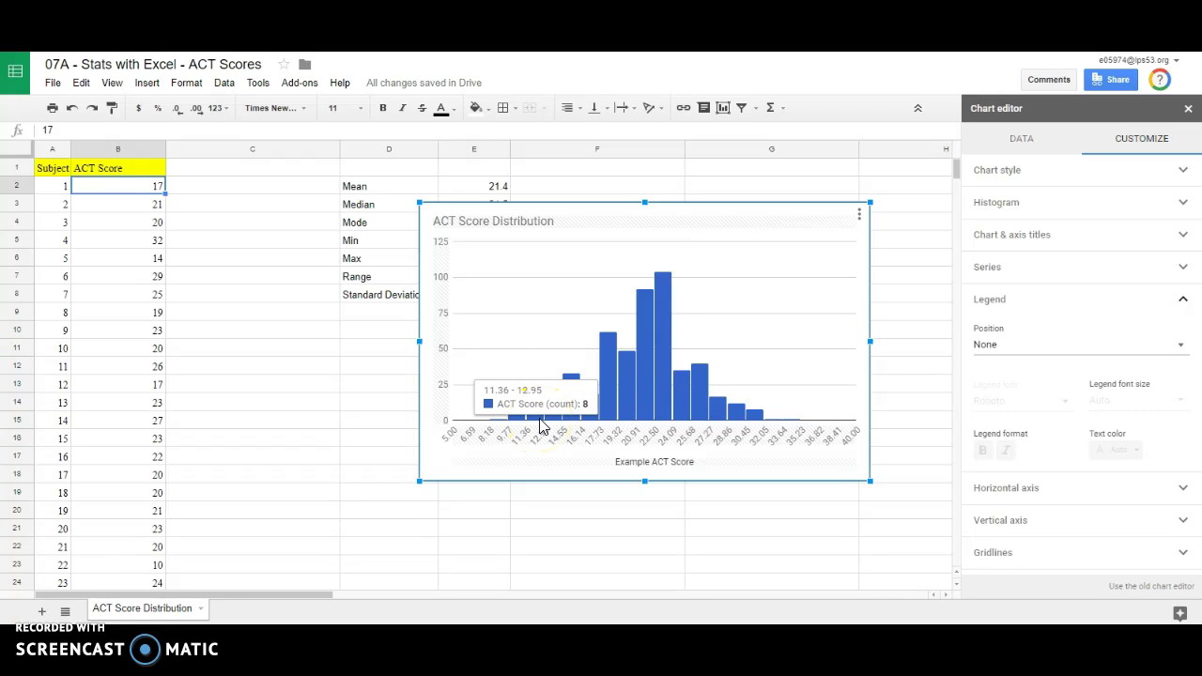
left_click(994, 303)
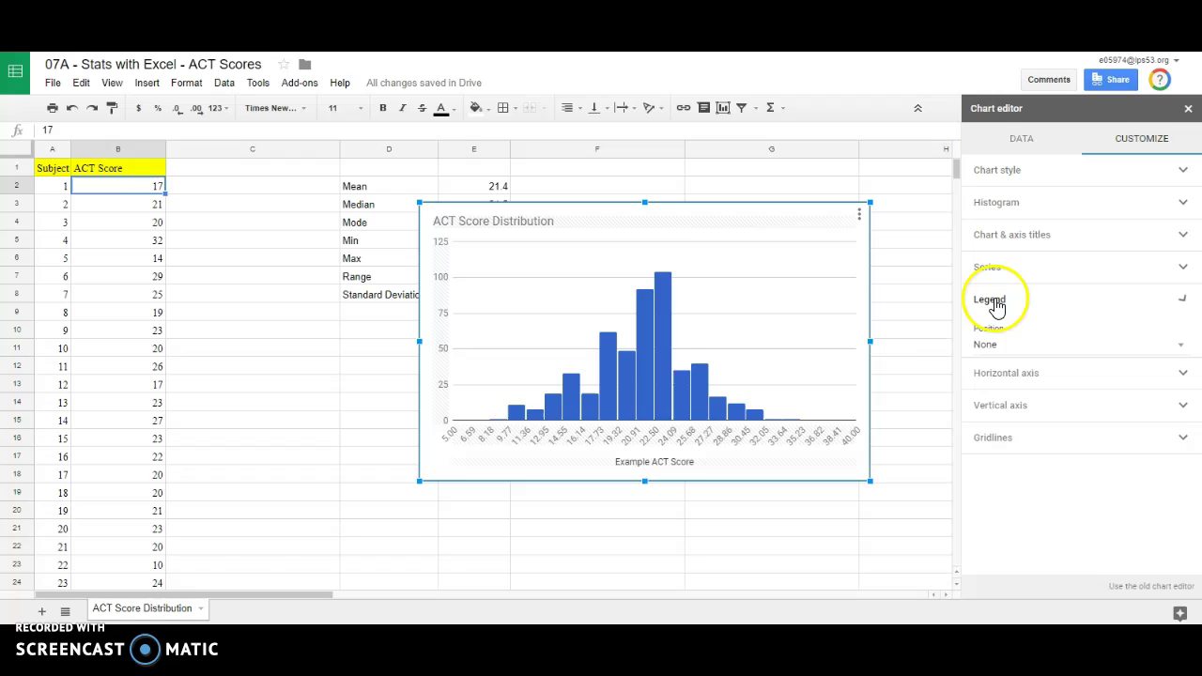
left_click(697, 424)
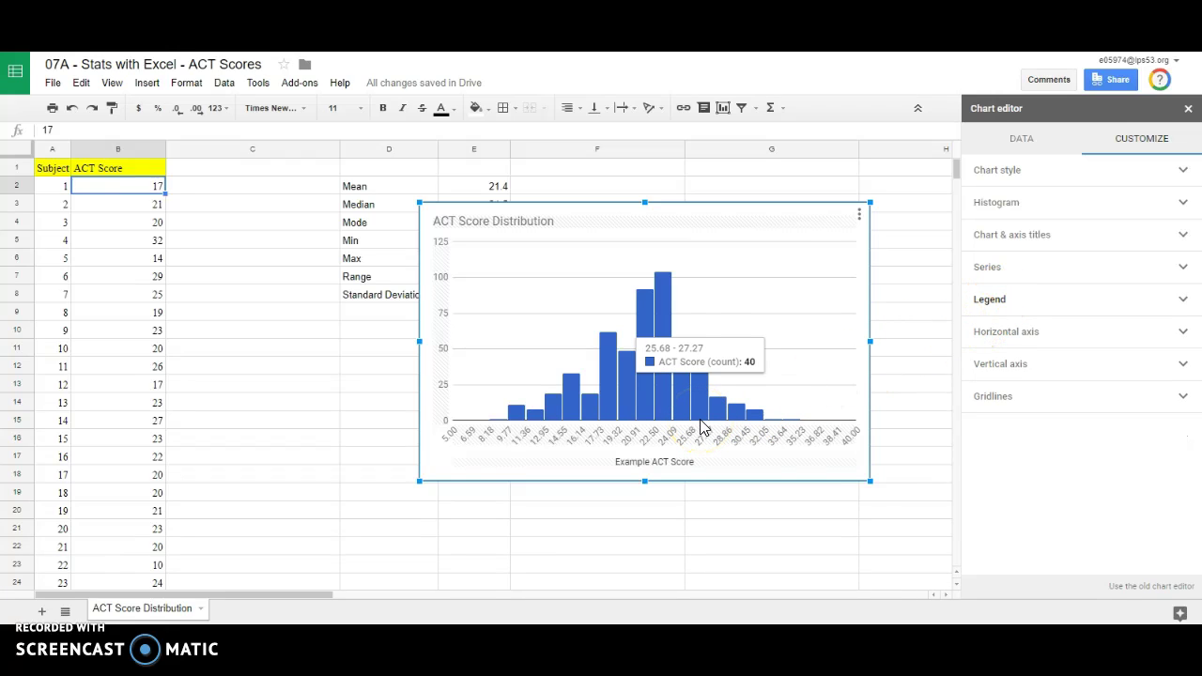
left_click(635, 411)
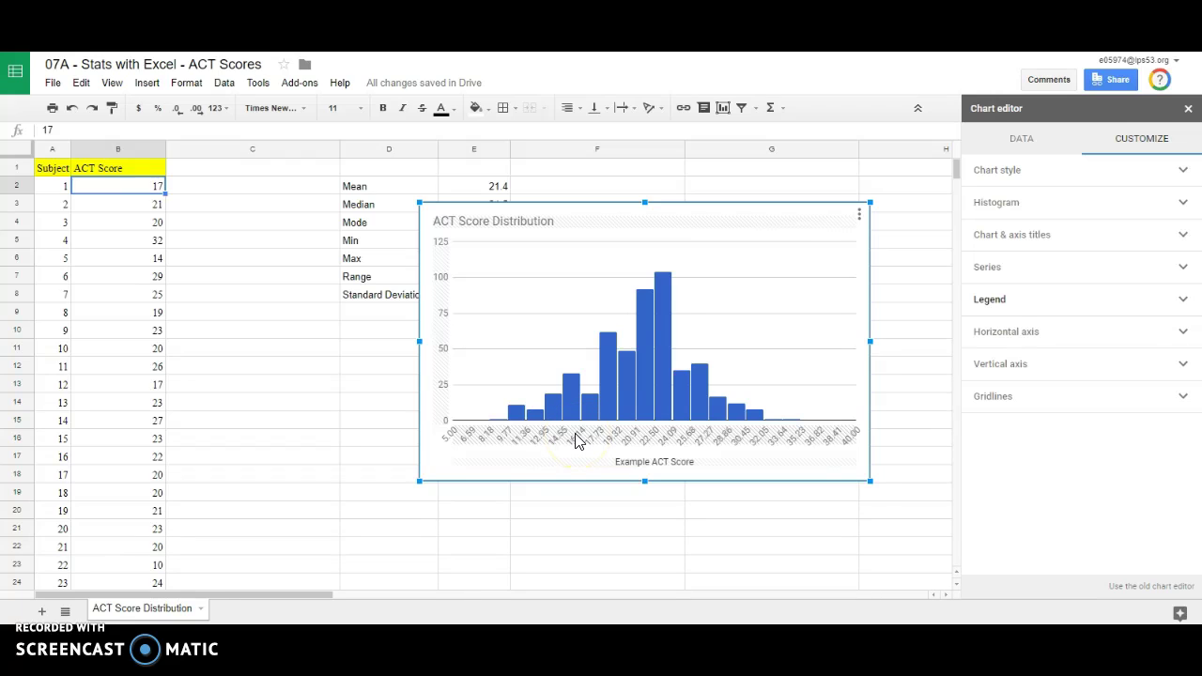
- Check the horizontal and vertical axis settings, and set the histogram's bucket size to 2
left_click(1026, 336)
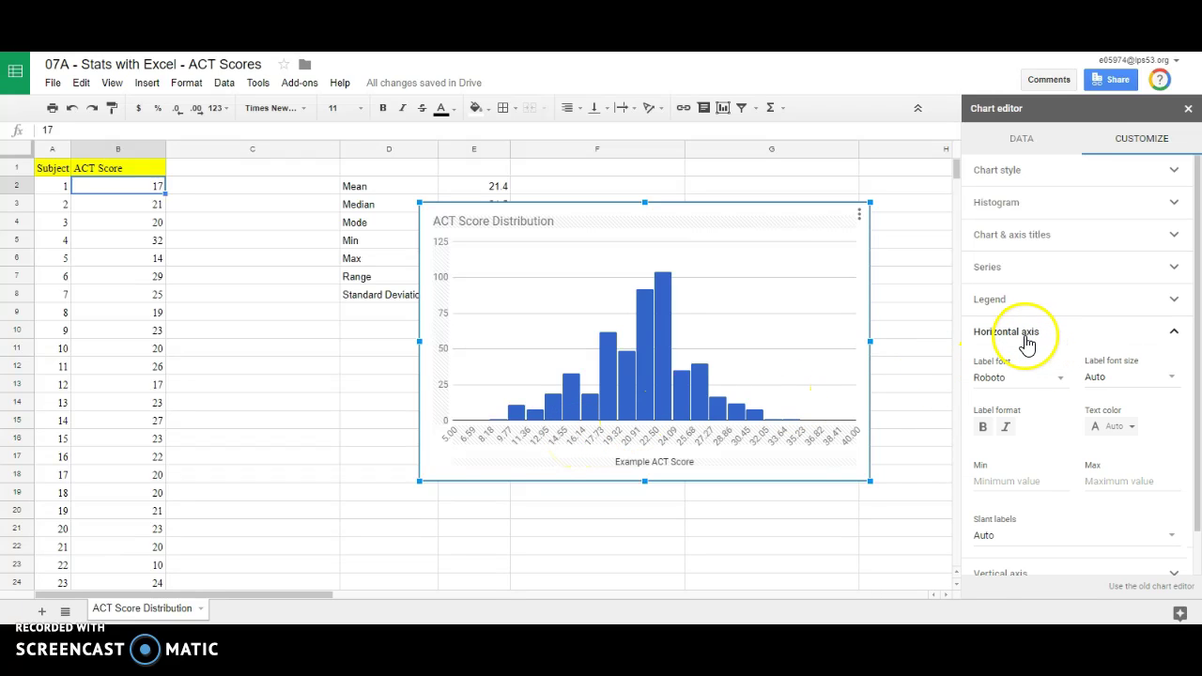
scroll(1020, 395, "down", 1)
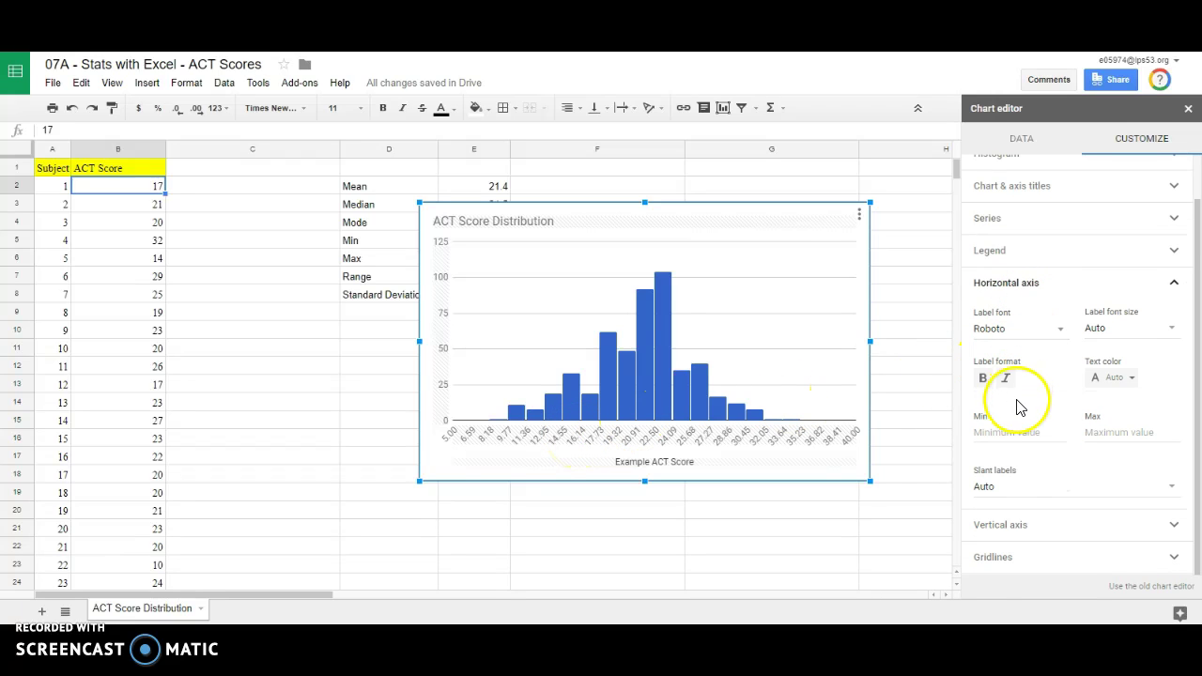
left_click(1007, 534)
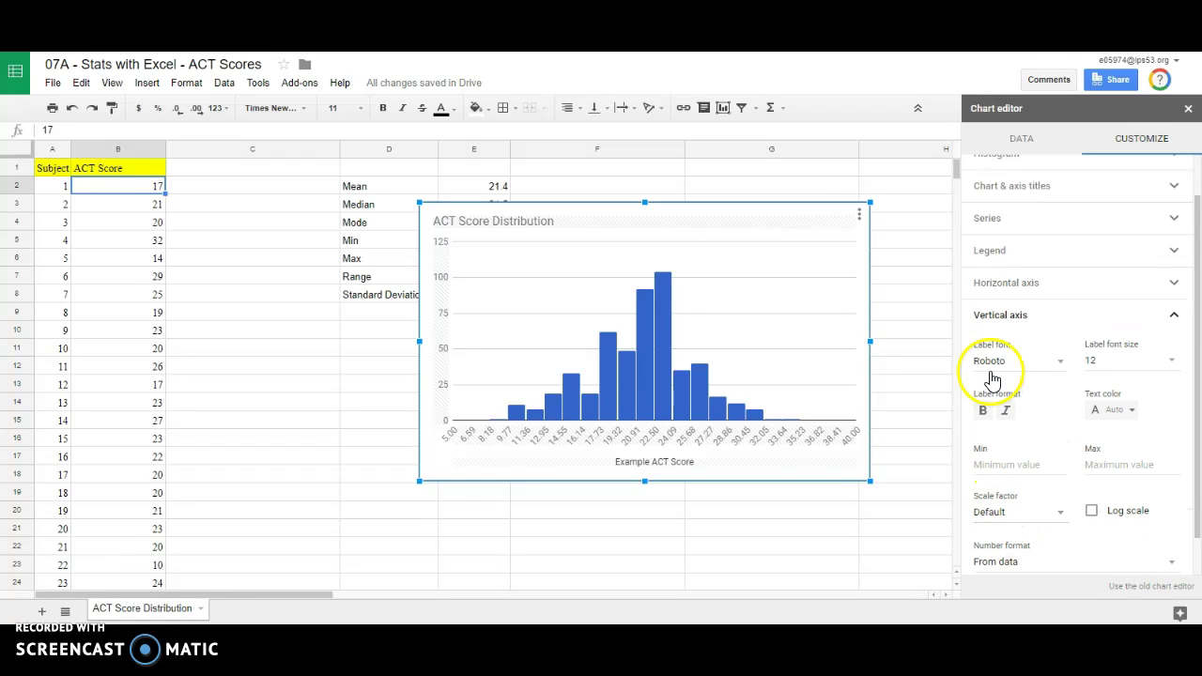
left_click(989, 317)
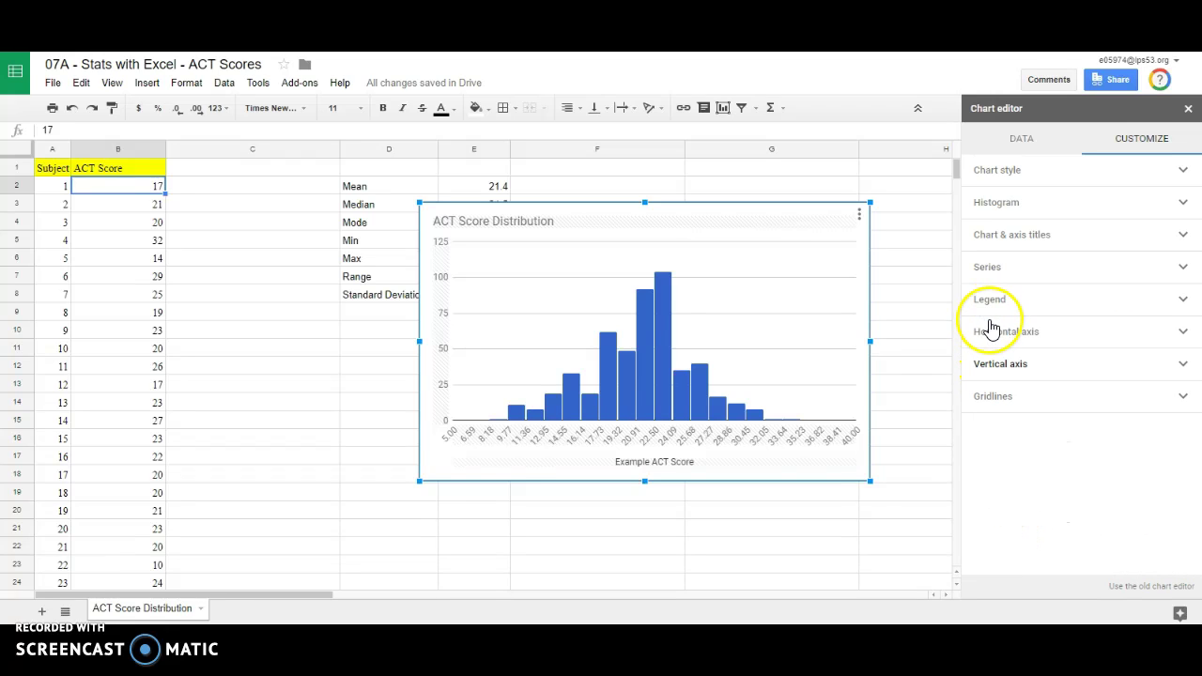
left_click(996, 205)
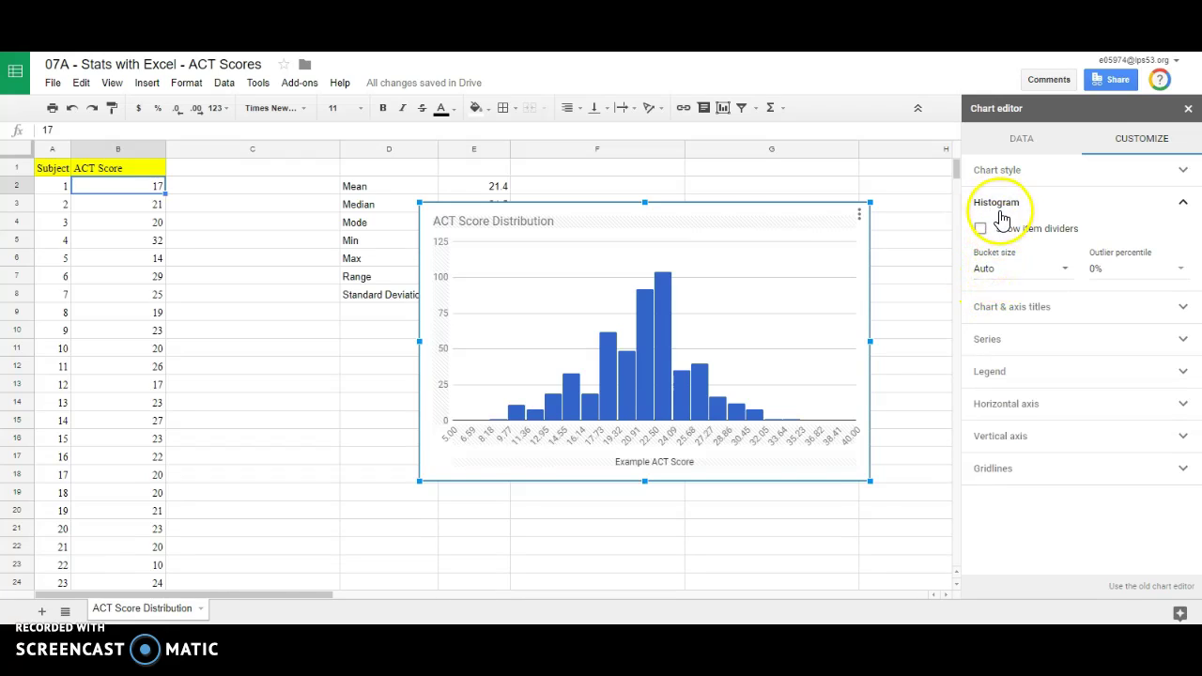
left_click(1003, 268)
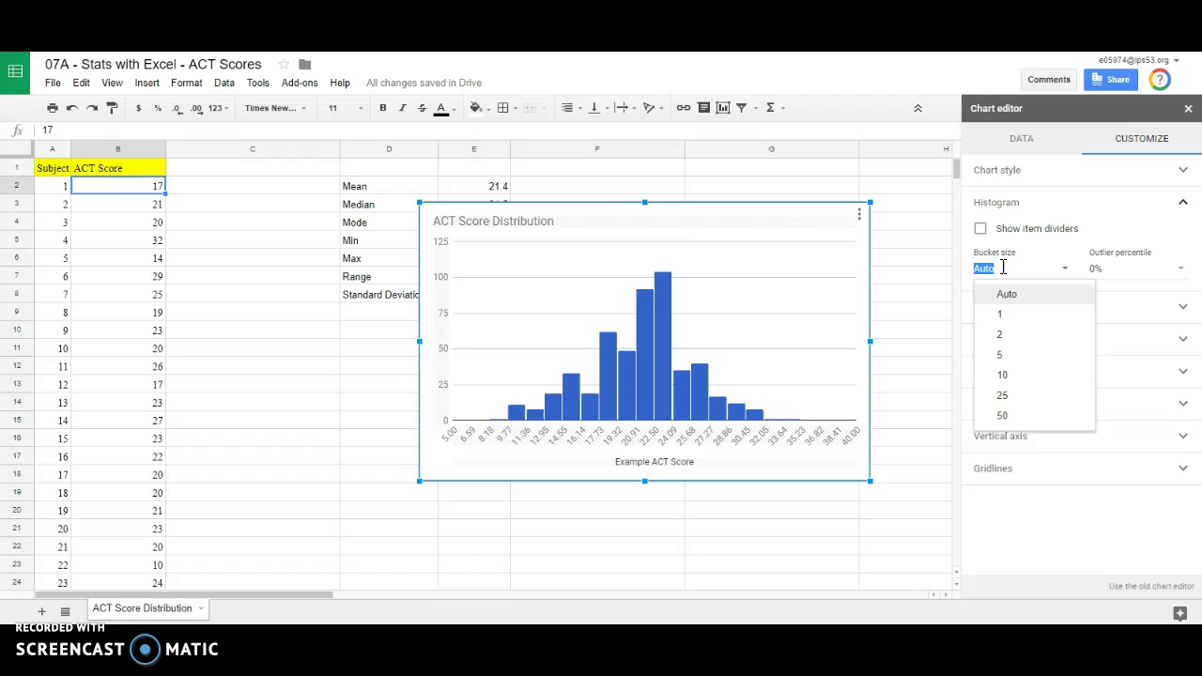
left_click(1007, 338)
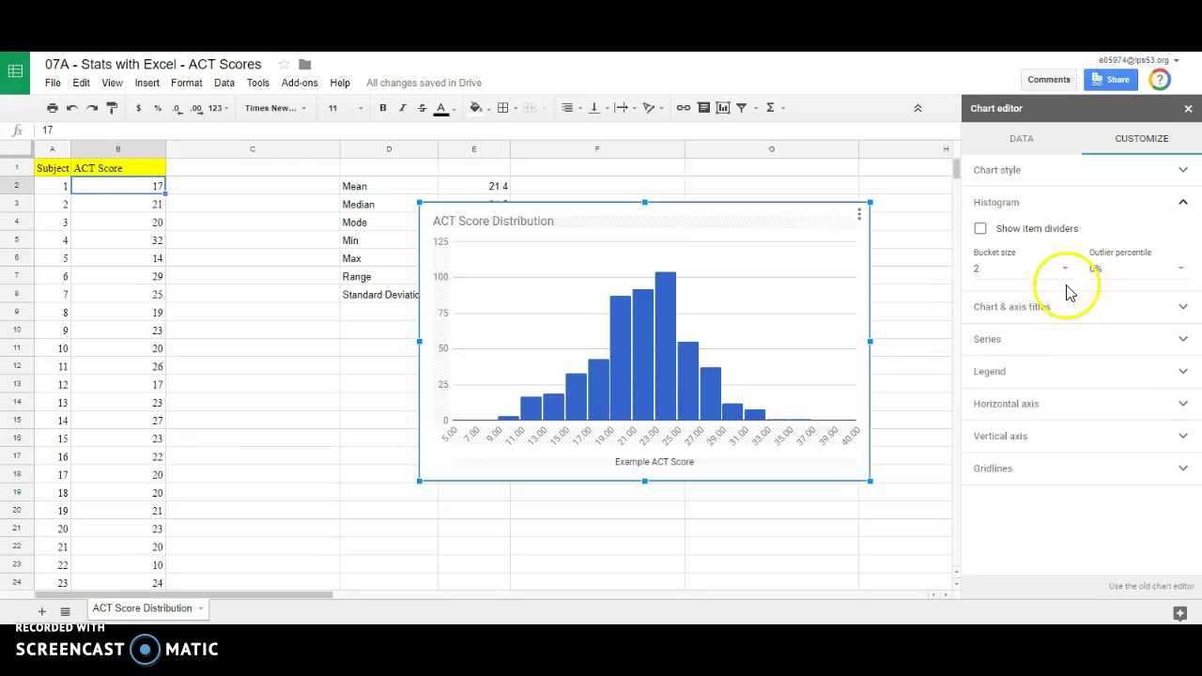
- Examine the ranges and counts of the regrouped histogram bars, from the lowest scores through the central peak to the upper end
mouse_move(531, 426)
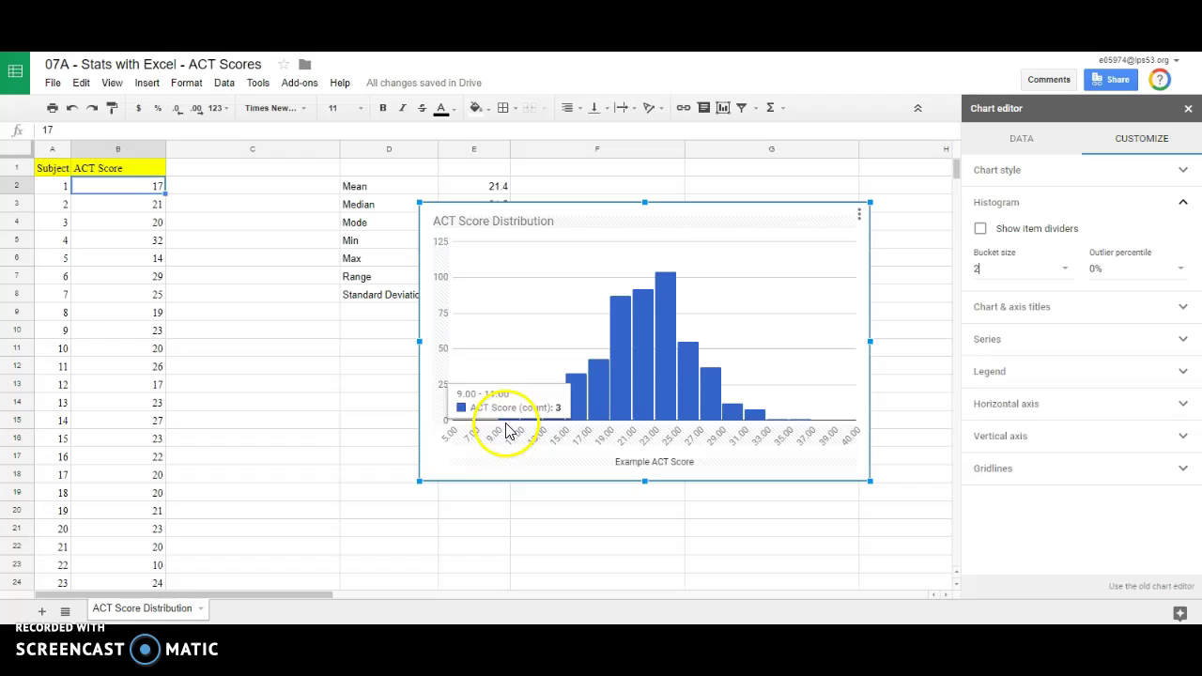
left_click(577, 417)
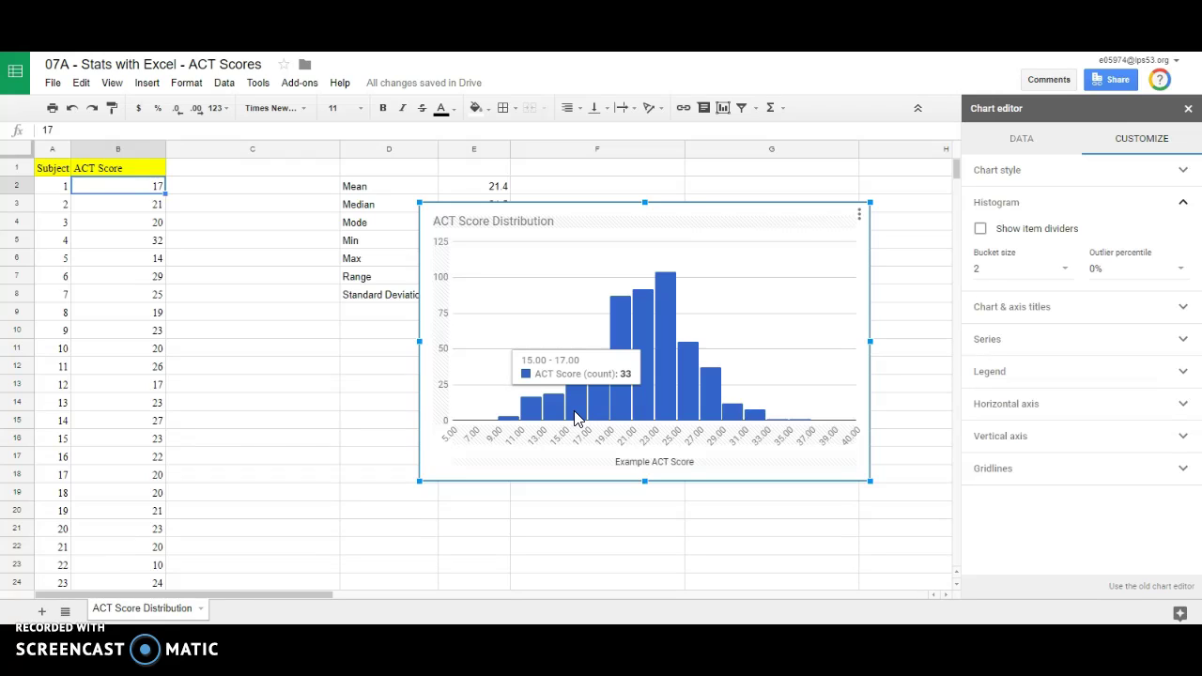
left_click(592, 415)
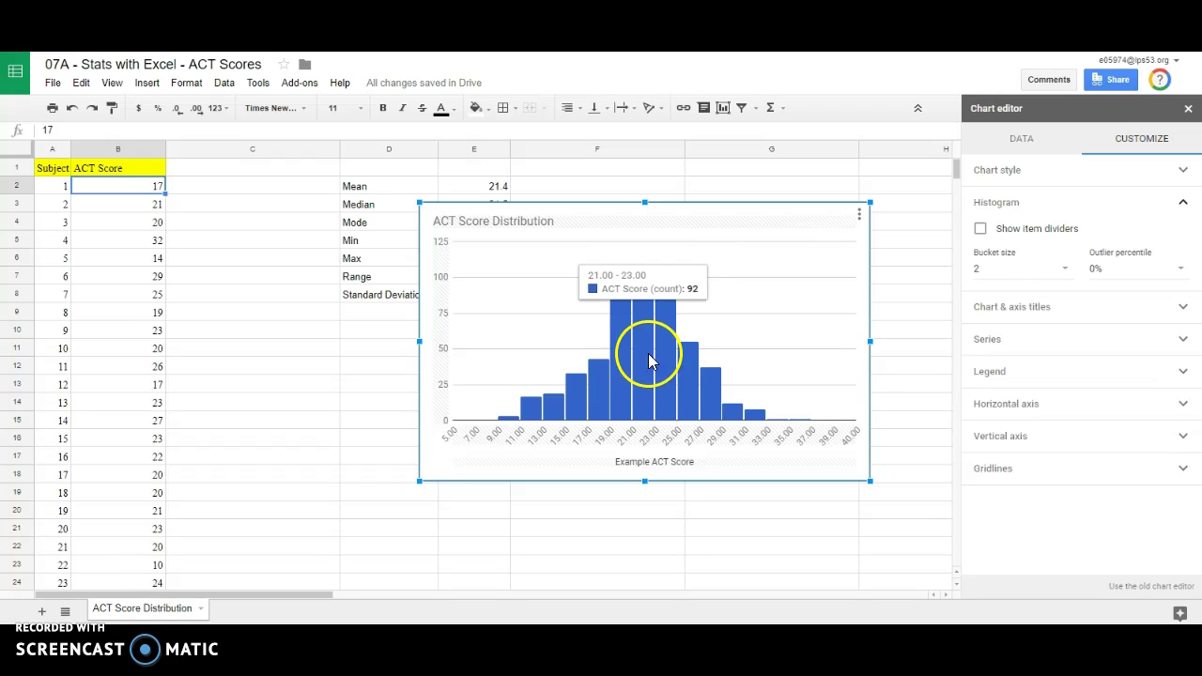
mouse_move(654, 399)
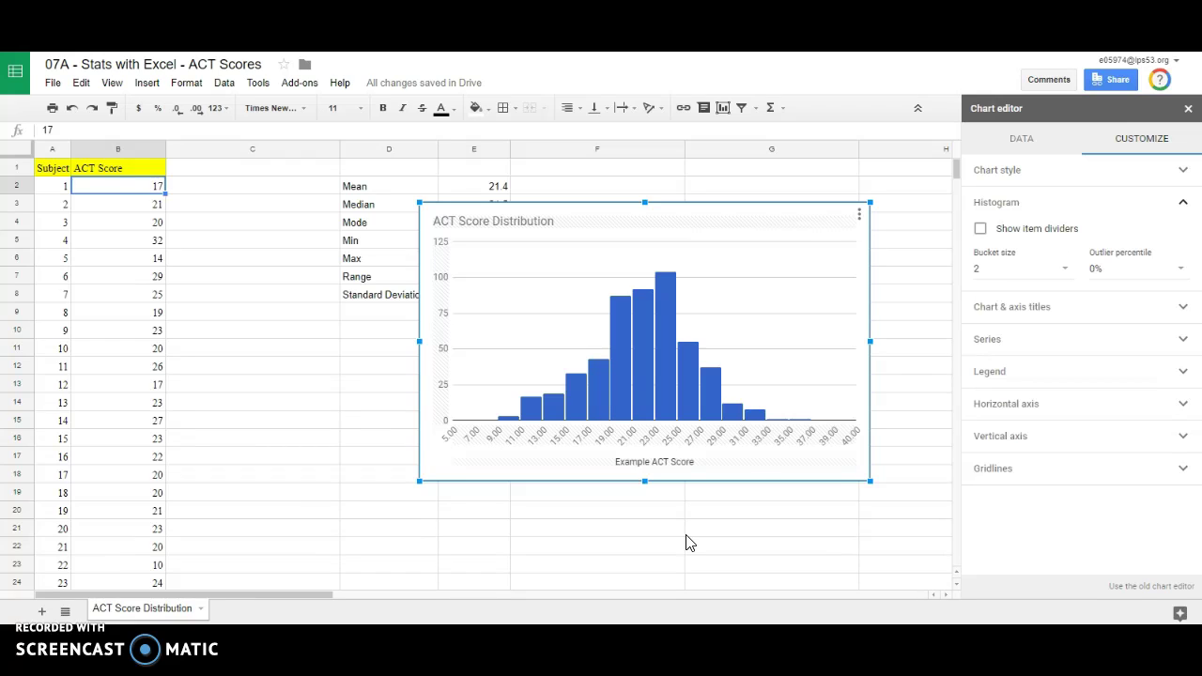
mouse_move(759, 418)
- Move the histogram directly below the statistics table and review the Mean and Standard Deviation formulas in E2 and E8
left_click_drag(777, 214, 676, 311)
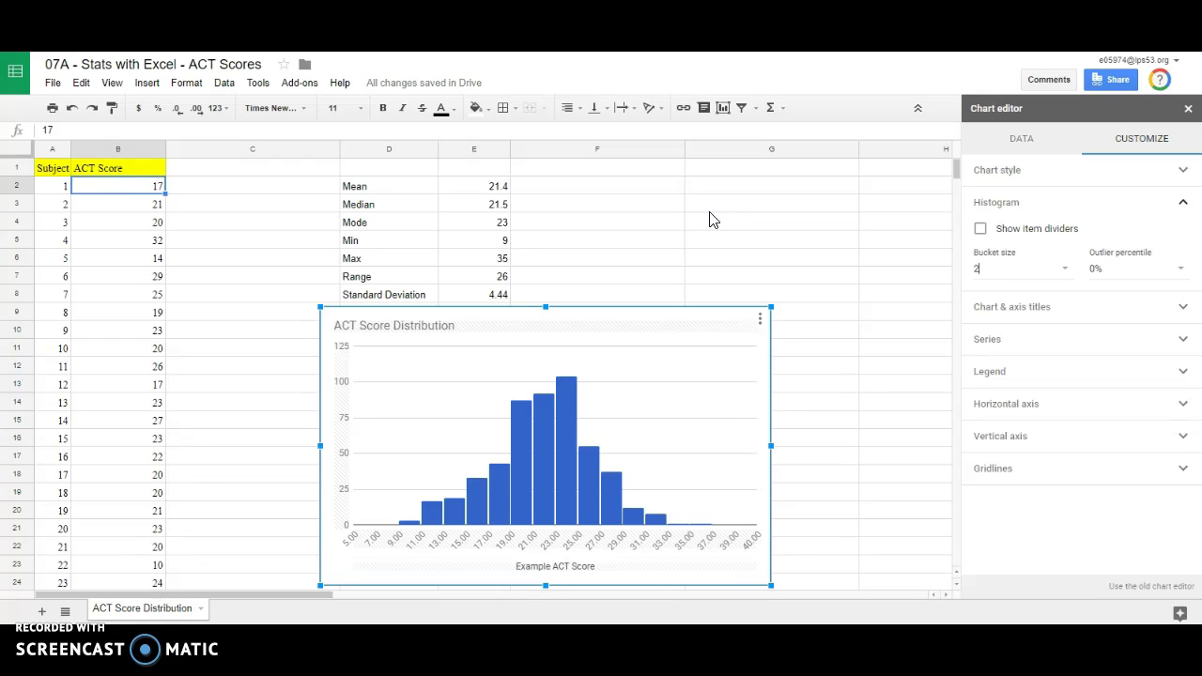
left_click(499, 187)
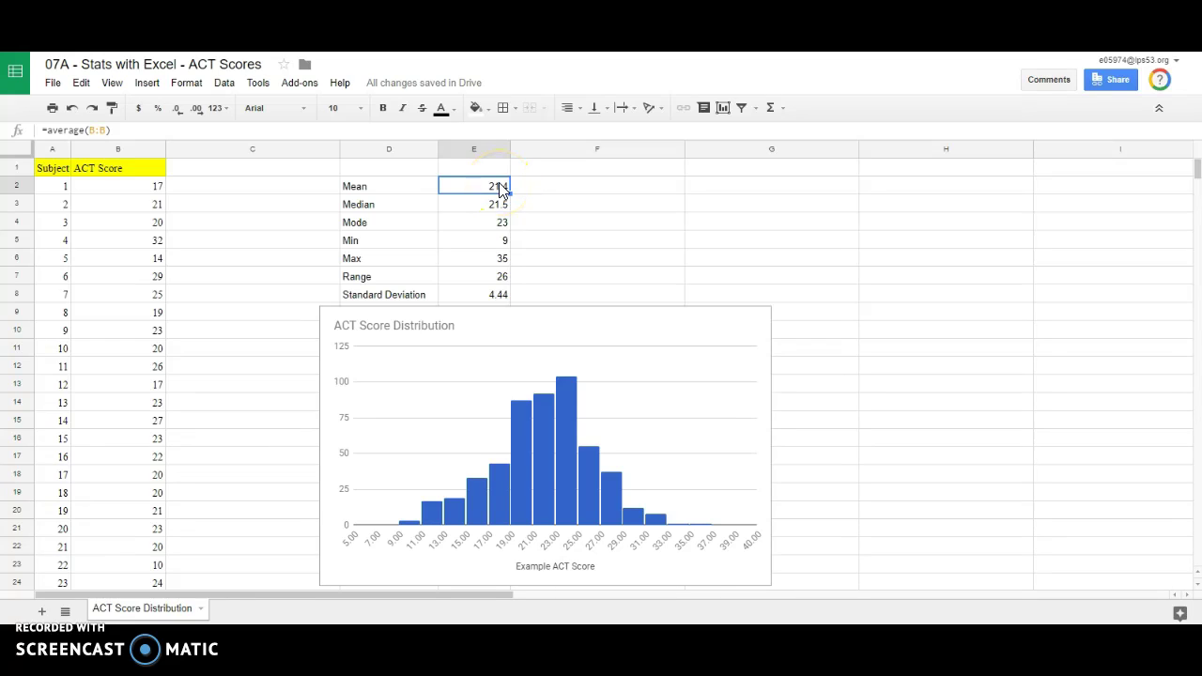
left_click(489, 299)
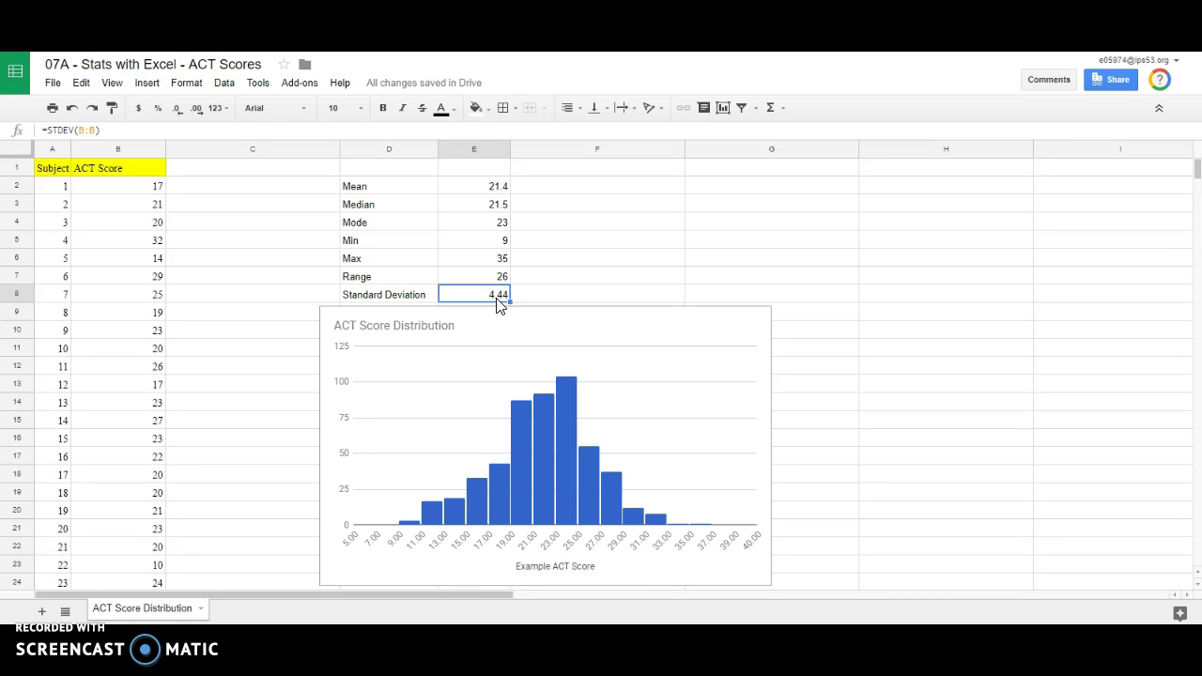
left_click(507, 312)
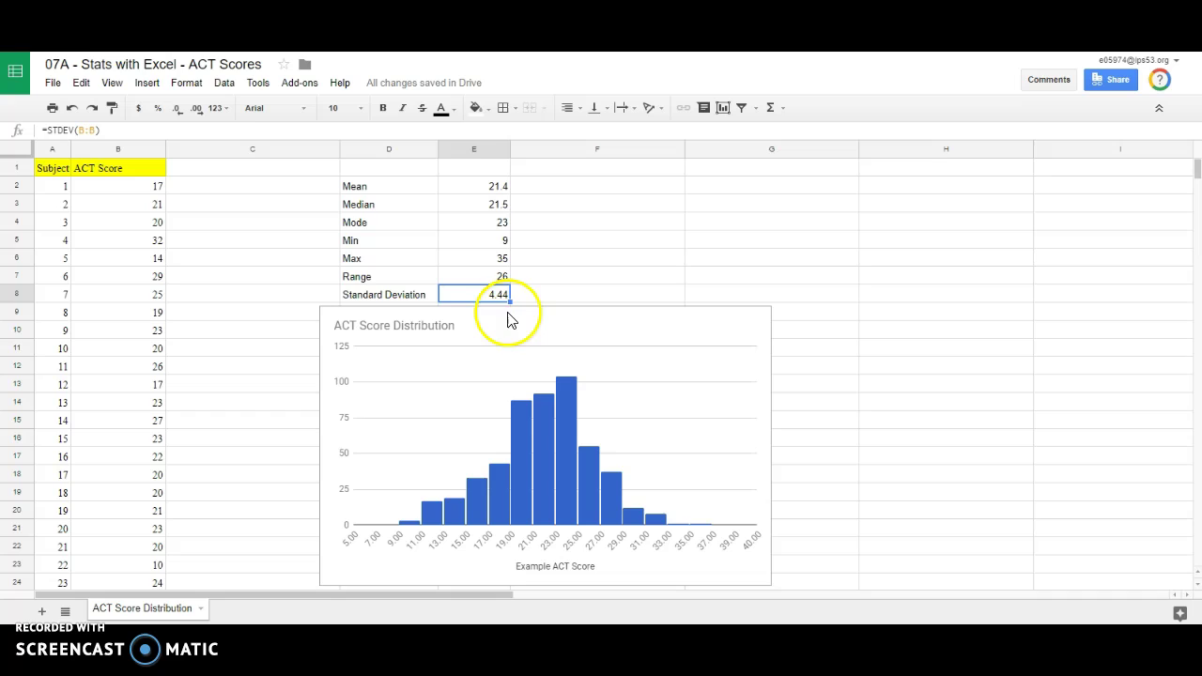